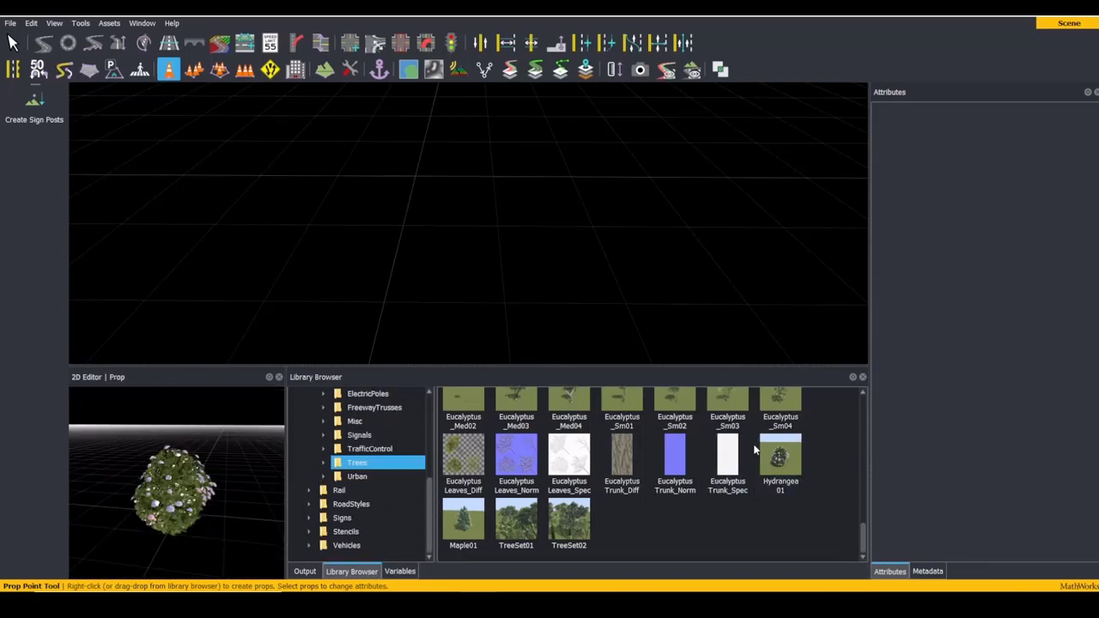
Step: Select the TreeSet01 prop set and review its eucalyptus items and portion values
{"action": "left_click", "coordinate": [527, 546]}
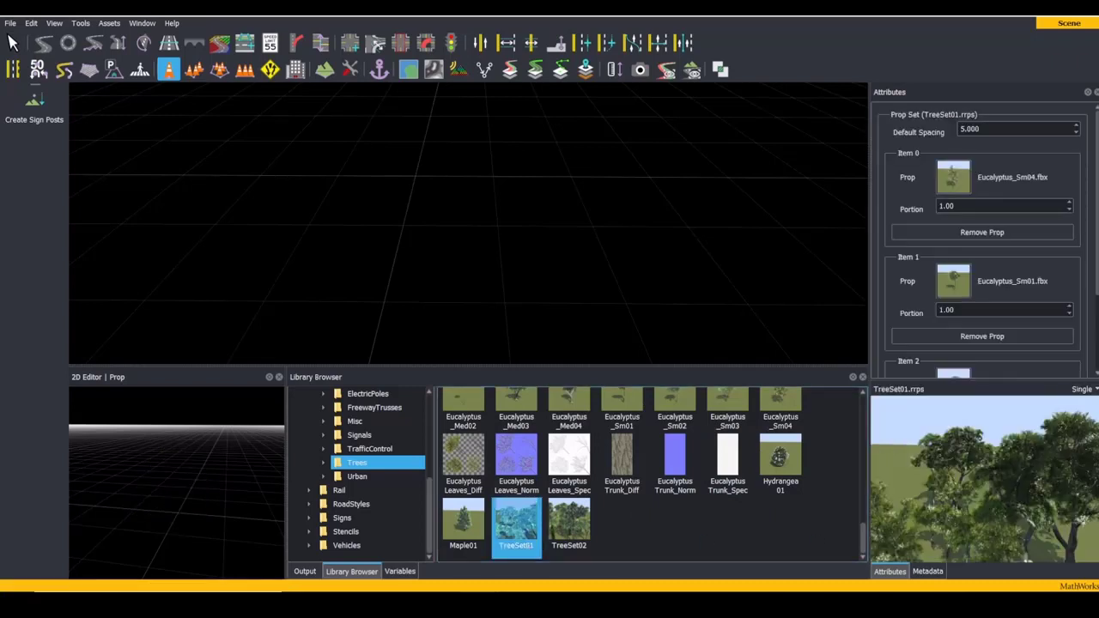
{"action": "scroll", "coordinate": [1085, 210], "scroll_direction": "down", "scroll_amount": 3}
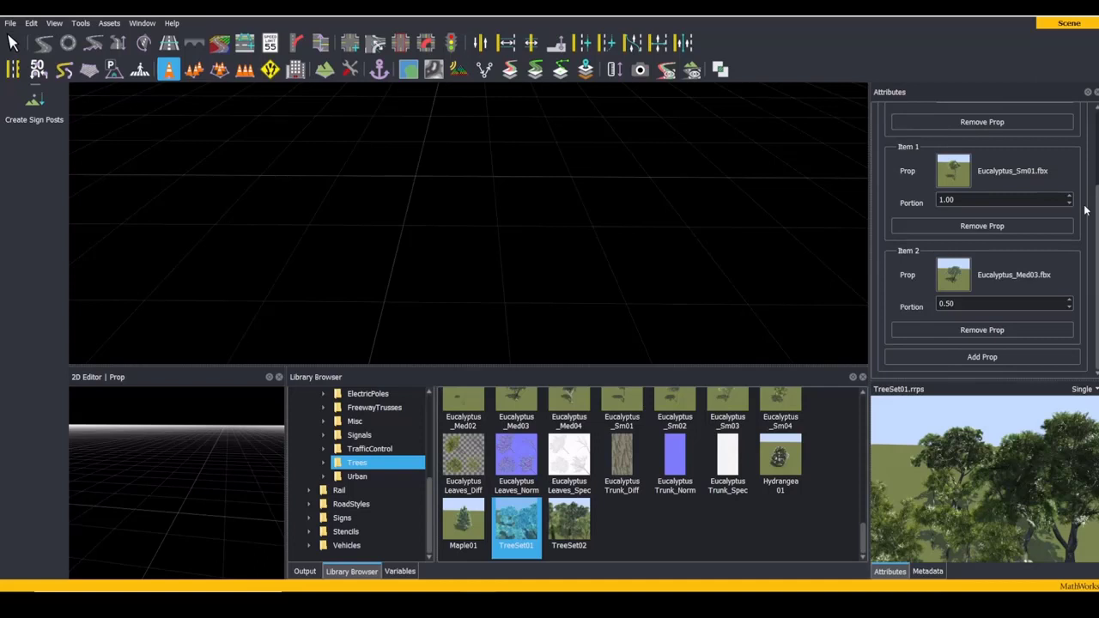
{"action": "scroll", "coordinate": [1085, 209], "scroll_direction": "up", "scroll_amount": 3}
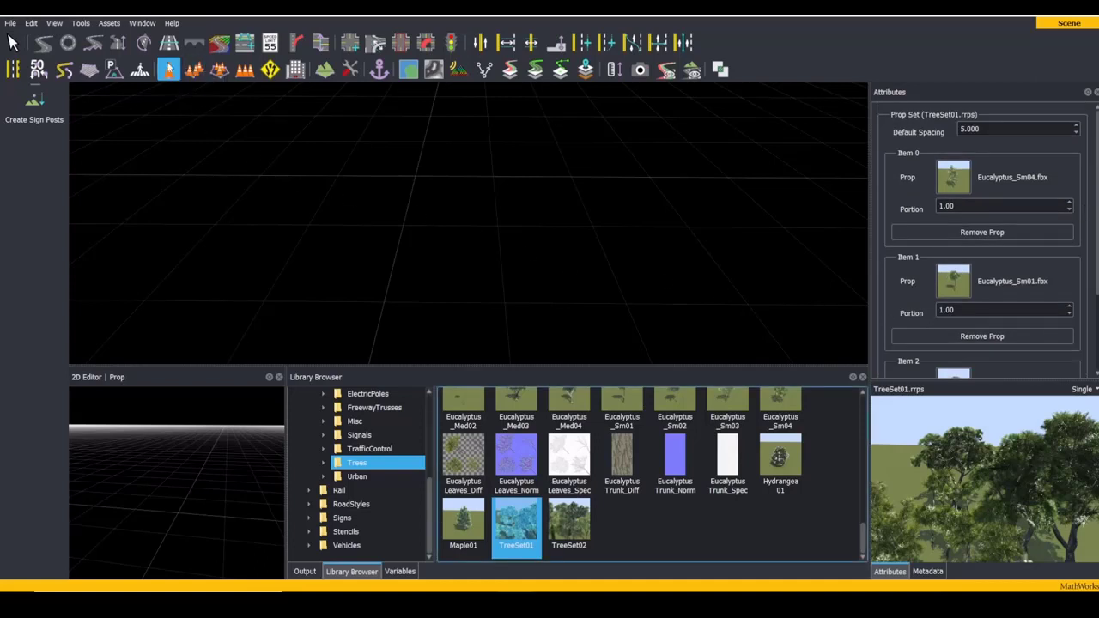
Step: Place a back row of ten TreeSet01 eucalyptus trees across the scene
{"action": "left_click", "coordinate": [352, 163]}
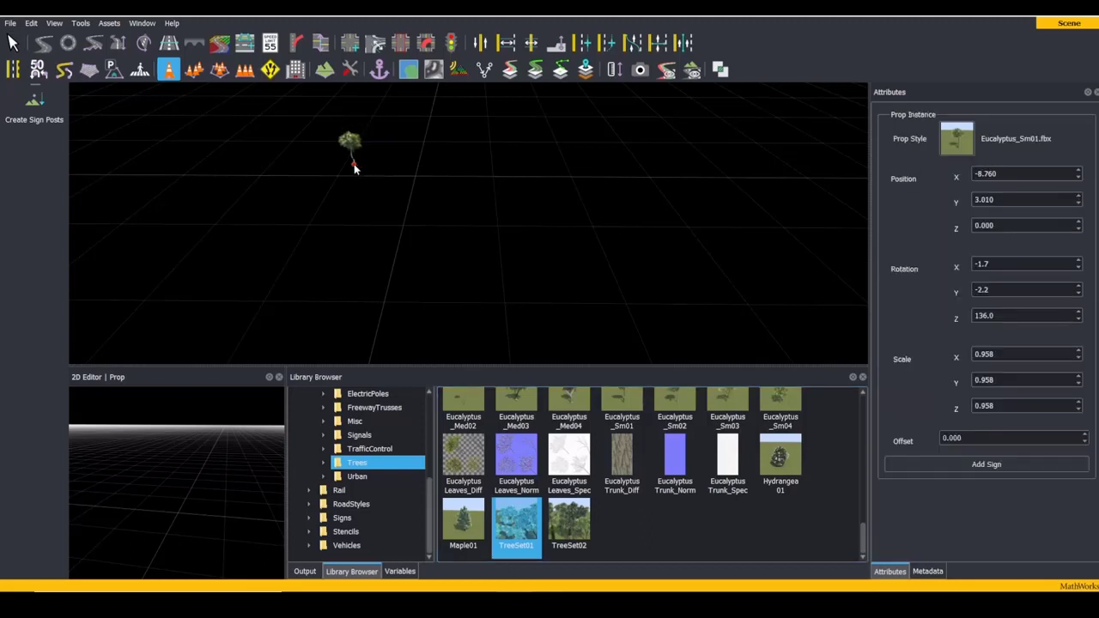
{"action": "left_click", "coordinate": [410, 164]}
{"action": "left_click", "coordinate": [453, 163]}
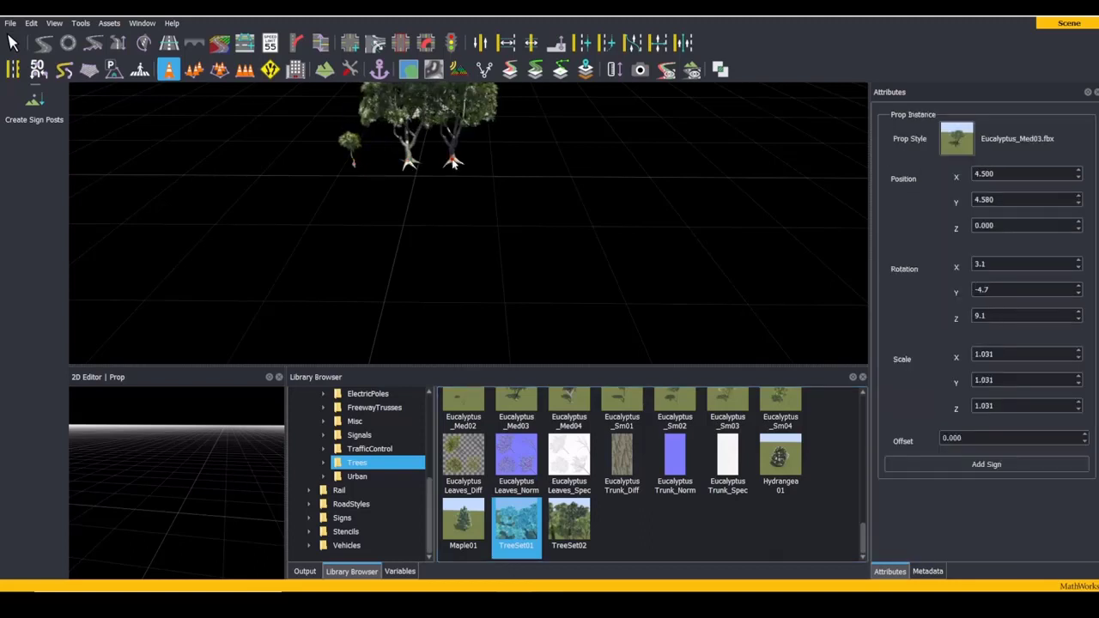
{"action": "left_click", "coordinate": [500, 161]}
{"action": "left_click", "coordinate": [541, 159]}
{"action": "left_click", "coordinate": [588, 158]}
{"action": "left_click", "coordinate": [651, 170]}
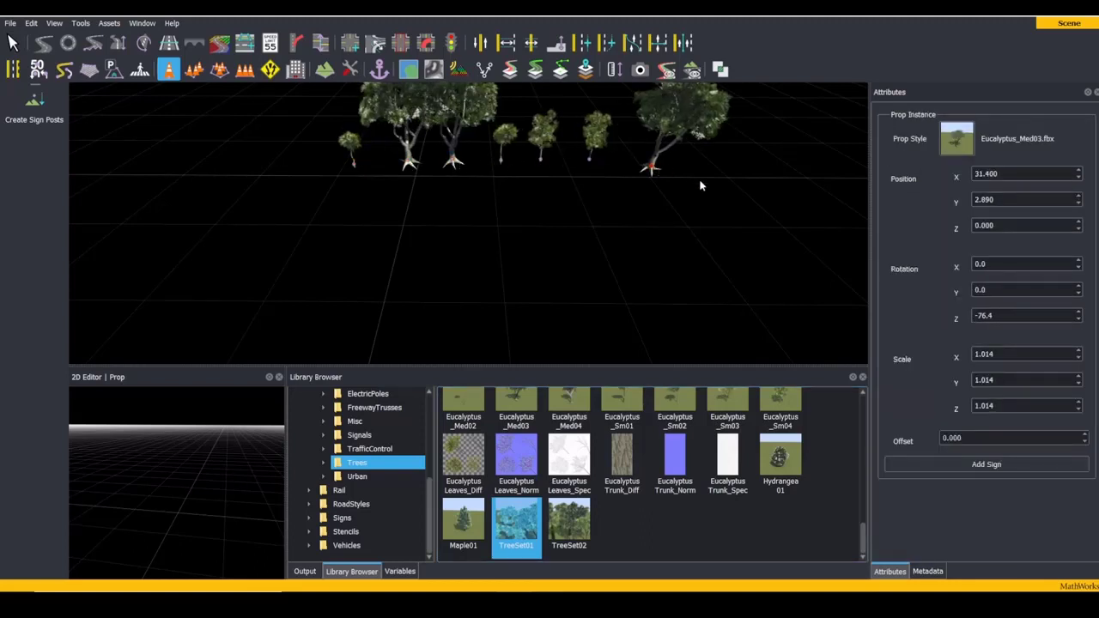
{"action": "left_click", "coordinate": [713, 187]}
{"action": "left_click", "coordinate": [668, 203]}
{"action": "left_click", "coordinate": [619, 183]}
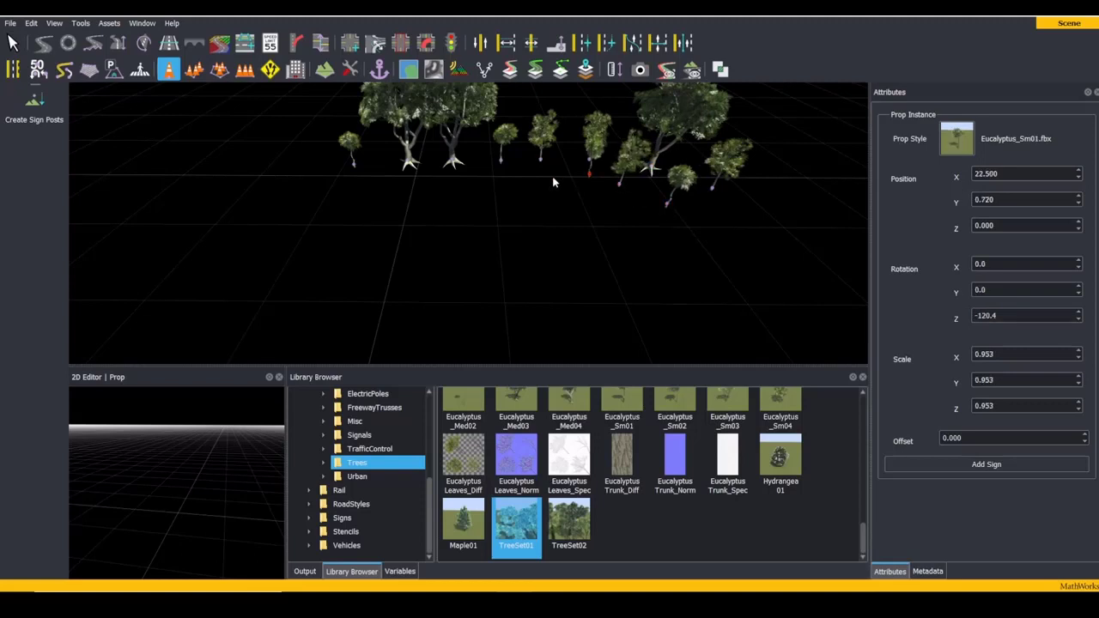
Step: Fill out the cluster with eleven more eucalyptus trees in front and on the left
{"action": "left_click", "coordinate": [533, 180]}
{"action": "left_click", "coordinate": [559, 199]}
{"action": "left_click", "coordinate": [623, 234]}
{"action": "left_click", "coordinate": [589, 193]}
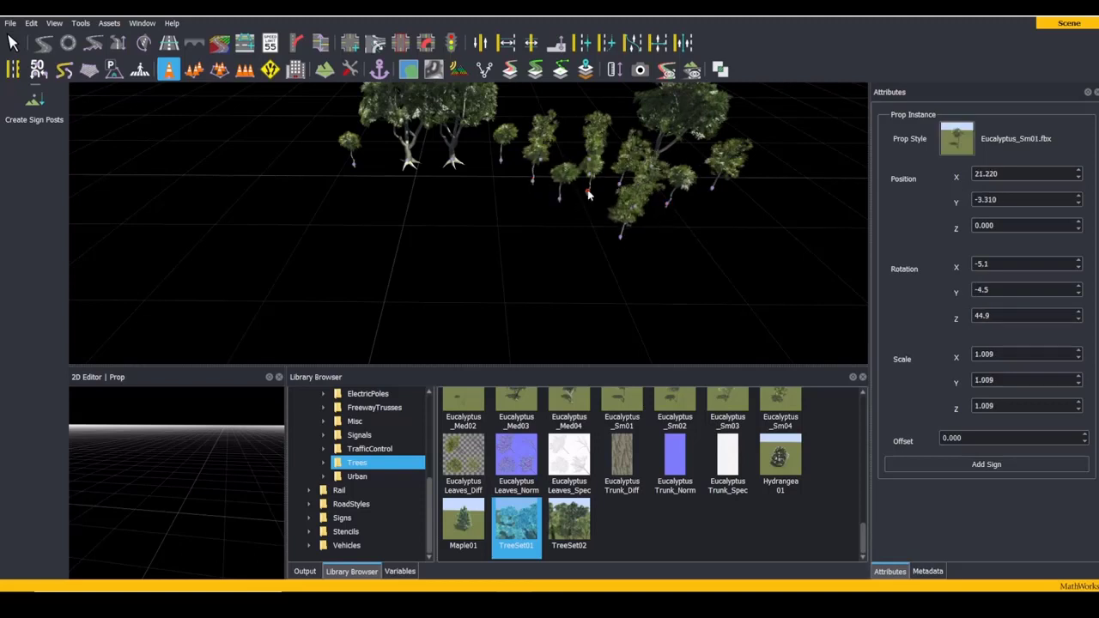
{"action": "left_click", "coordinate": [521, 217]}
{"action": "left_click", "coordinate": [505, 185]}
{"action": "left_click", "coordinate": [451, 189]}
{"action": "left_click", "coordinate": [367, 184]}
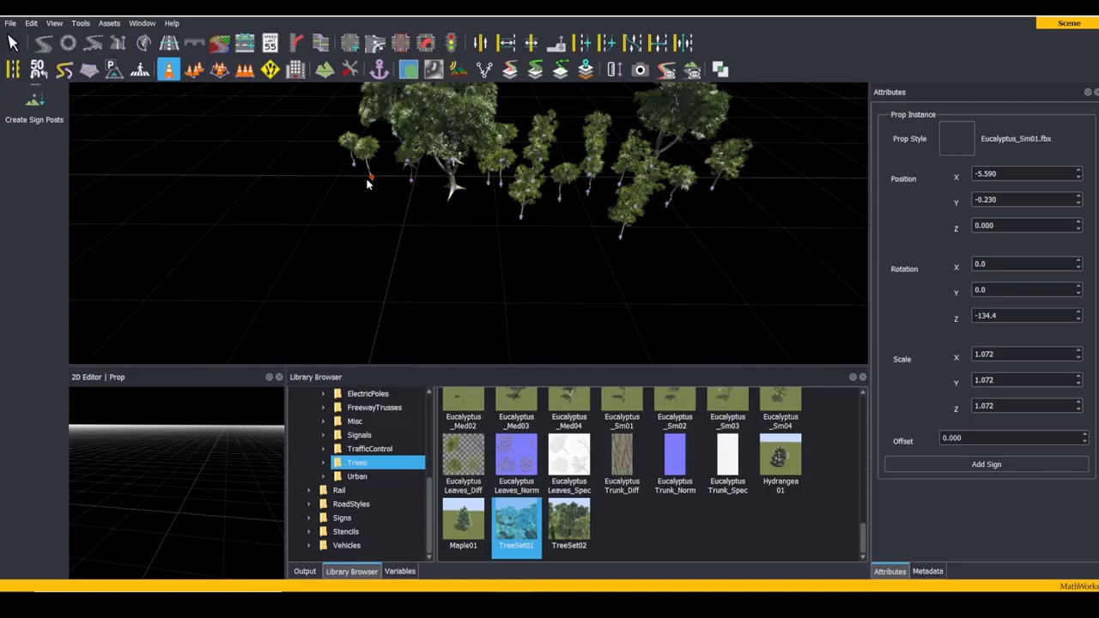
{"action": "left_click", "coordinate": [399, 197]}
{"action": "left_click", "coordinate": [447, 202]}
{"action": "left_click", "coordinate": [462, 217]}
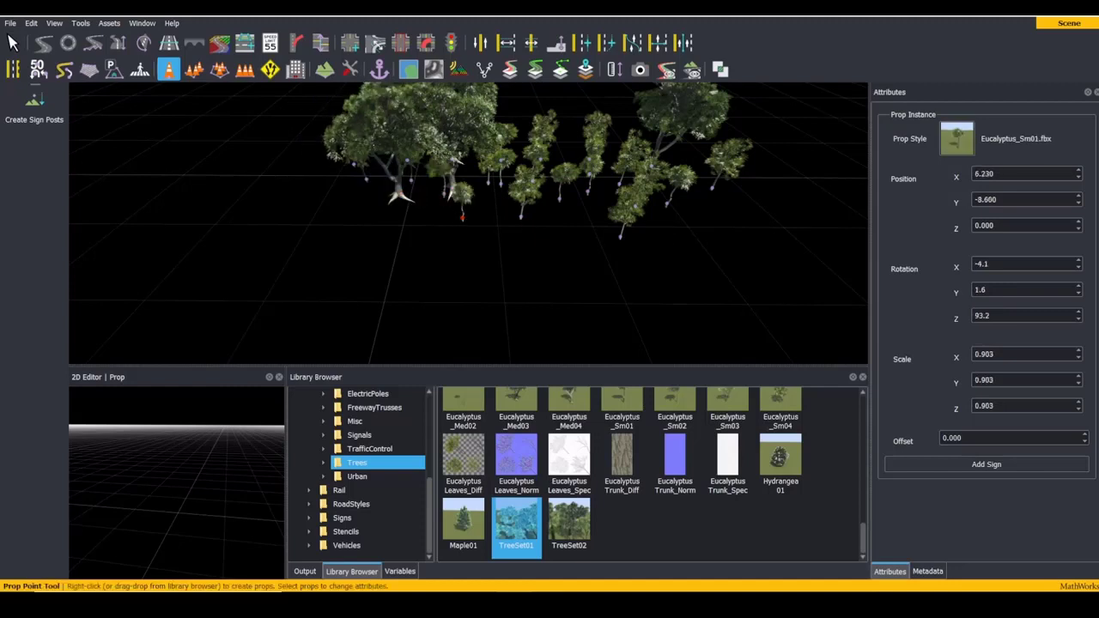
Step: Draw a five-point prop curve of TreeSet01 trees in front of the cluster
{"action": "left_click", "coordinate": [195, 70]}
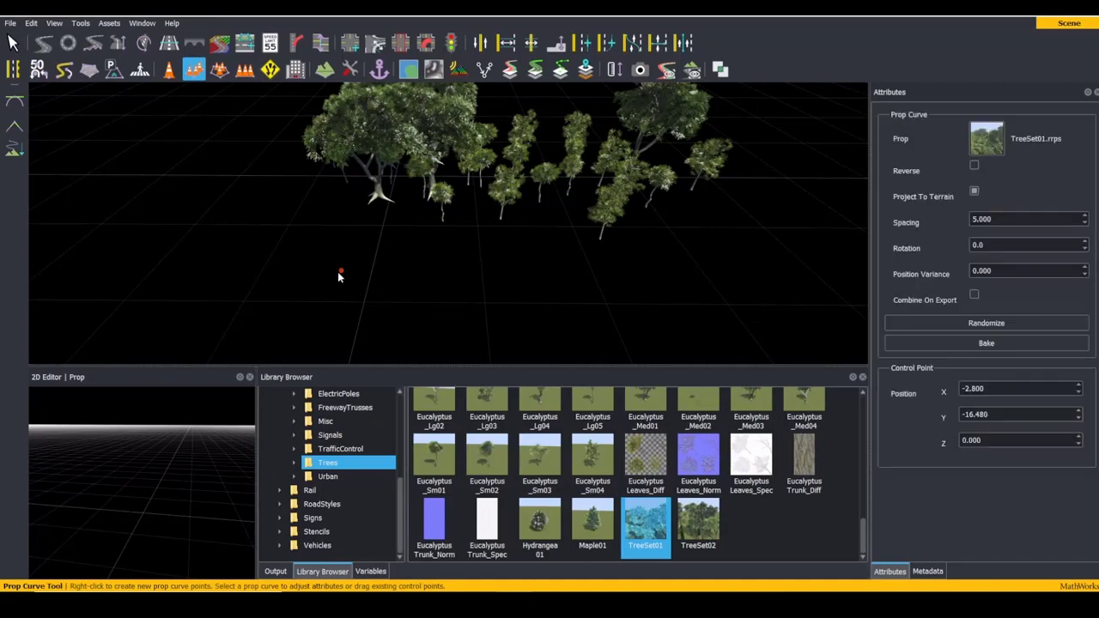
{"action": "right_click", "coordinate": [330, 278]}
{"action": "right_click", "coordinate": [489, 316]}
{"action": "right_click", "coordinate": [620, 320]}
{"action": "right_click", "coordinate": [710, 327]}
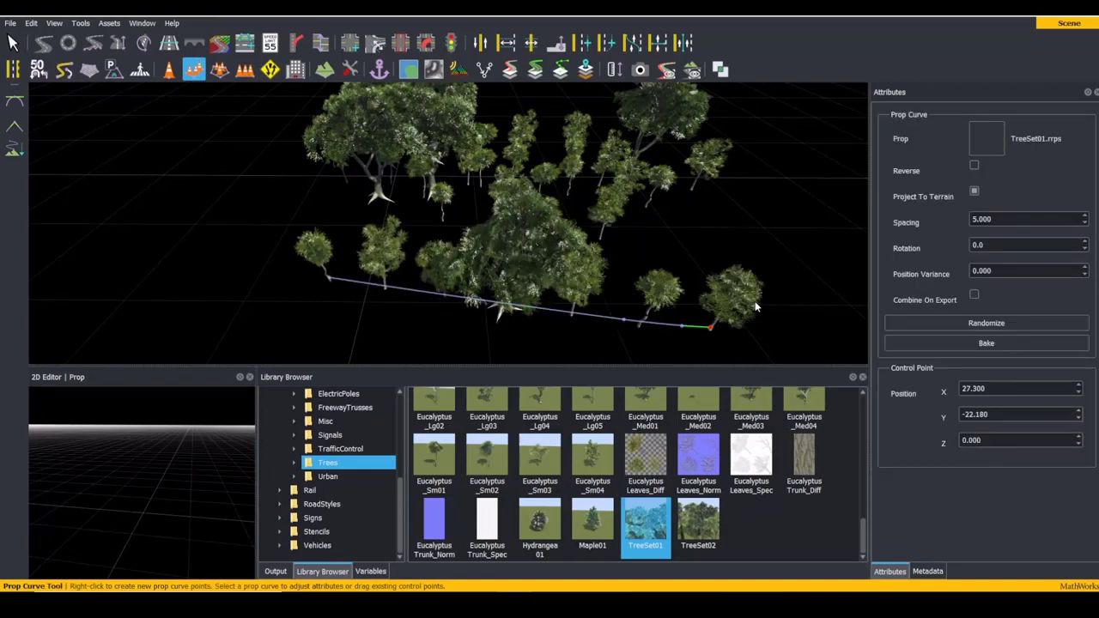
{"action": "right_click", "coordinate": [755, 306]}
Step: Randomize the trees along the curve four times
{"action": "right_click_drag", "start_coordinate": [756, 306], "coordinate": [755, 257]}
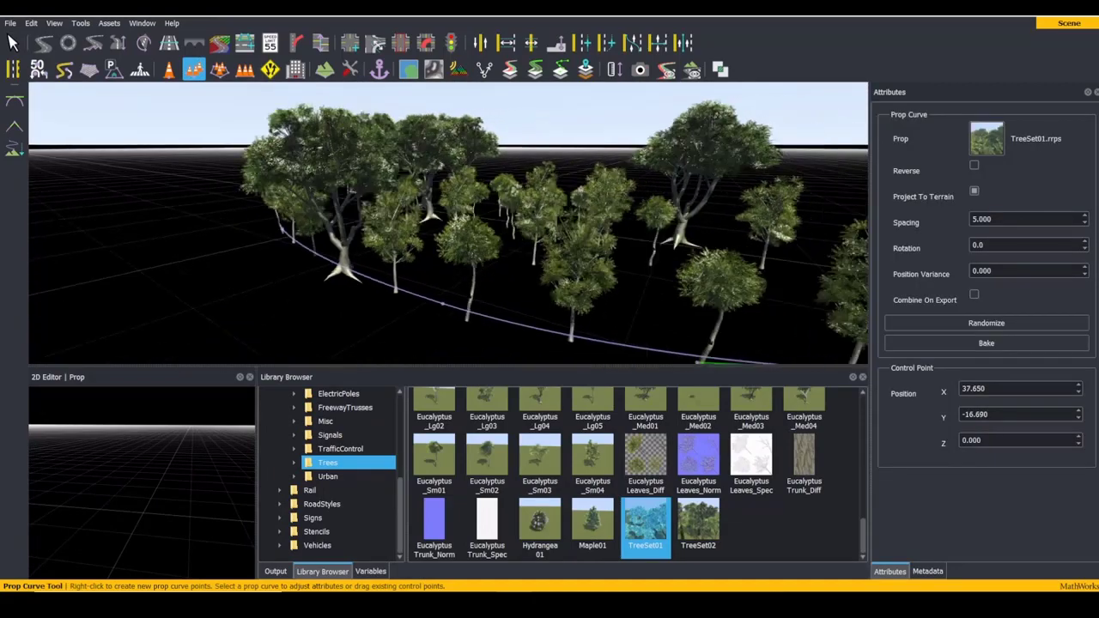
{"action": "right_click_drag", "start_coordinate": [784, 313], "coordinate": [780, 314]}
{"action": "scroll", "coordinate": [779, 313], "scroll_direction": "down", "scroll_amount": 5}
{"action": "scroll", "coordinate": [789, 315], "scroll_direction": "up", "scroll_amount": 3}
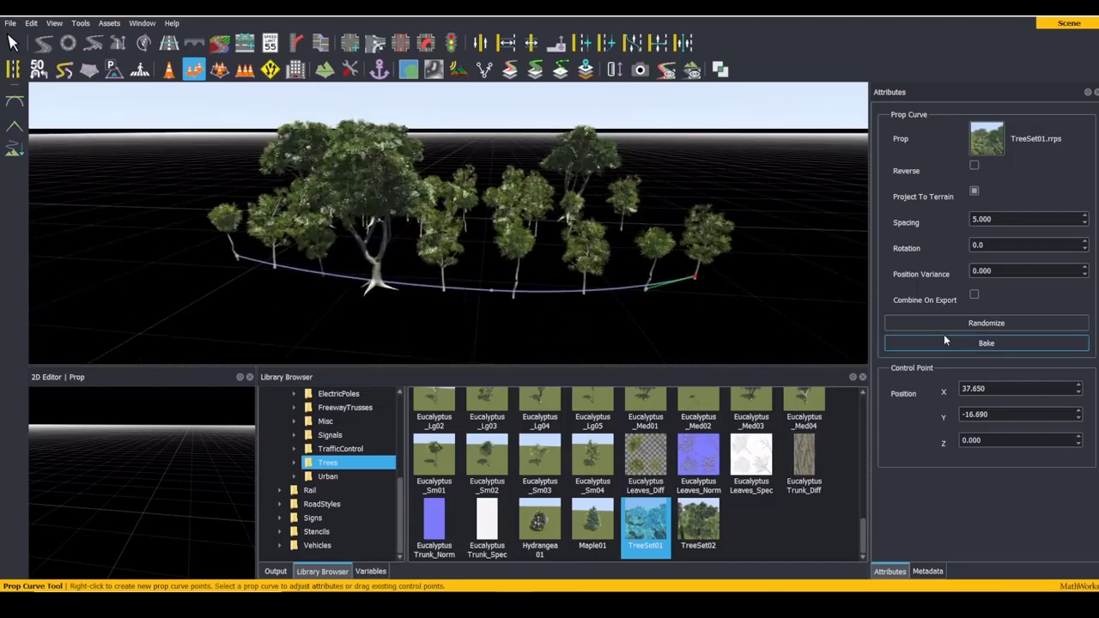
{"action": "left_click", "coordinate": [948, 332]}
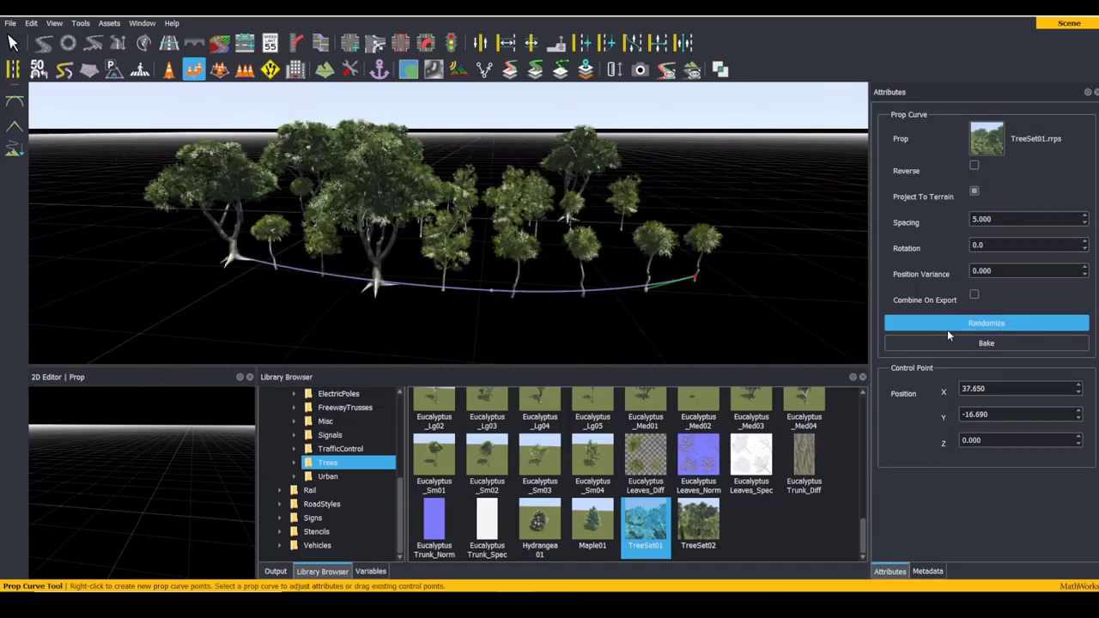
{"action": "left_click", "coordinate": [948, 331]}
{"action": "left_click", "coordinate": [947, 329]}
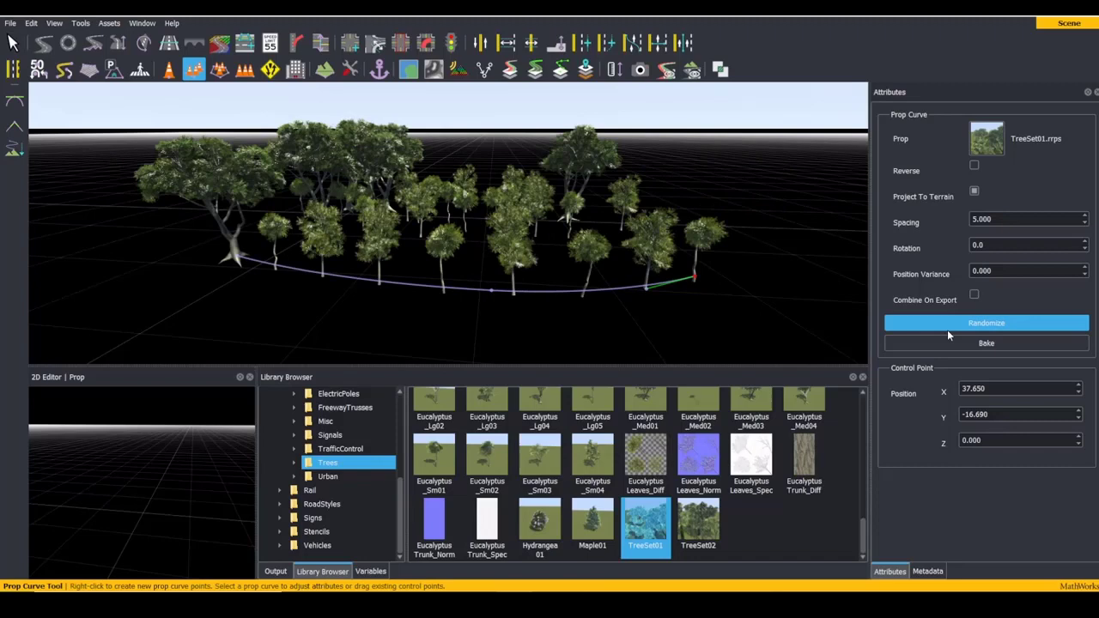
{"action": "left_click", "coordinate": [947, 330]}
{"action": "middle_click_drag", "start_coordinate": [447, 257], "coordinate": [515, 215]}
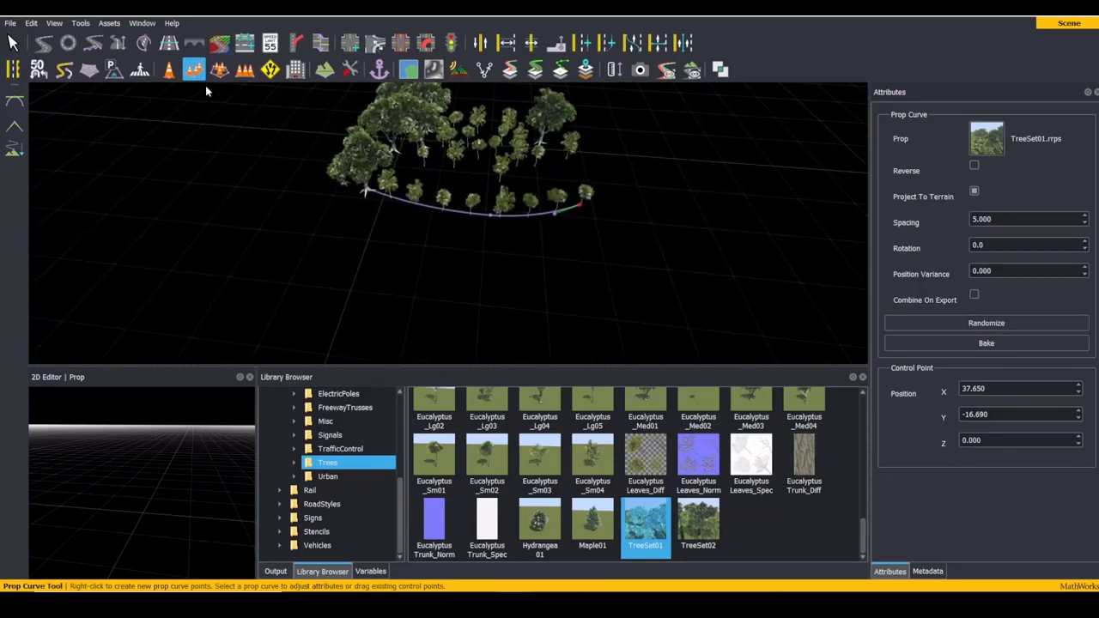
Step: Draw a four-corner prop polygon of TreeSet01 trees in front of the curved row
{"action": "left_click", "coordinate": [219, 69]}
{"action": "right_click", "coordinate": [327, 240]}
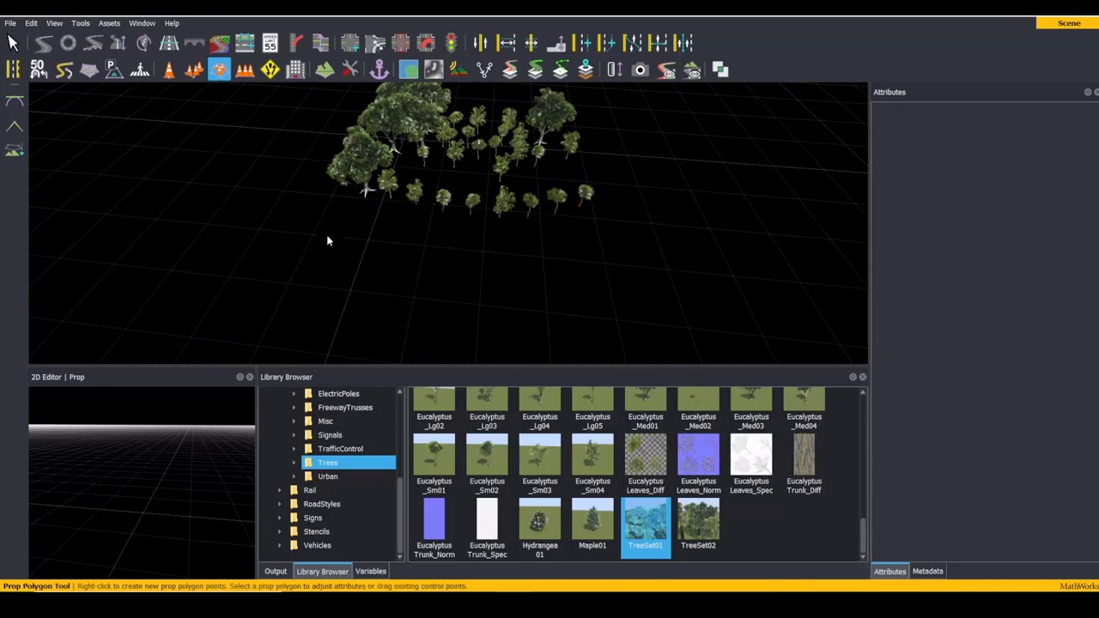
{"action": "right_click", "coordinate": [598, 258]}
{"action": "right_click", "coordinate": [656, 338]}
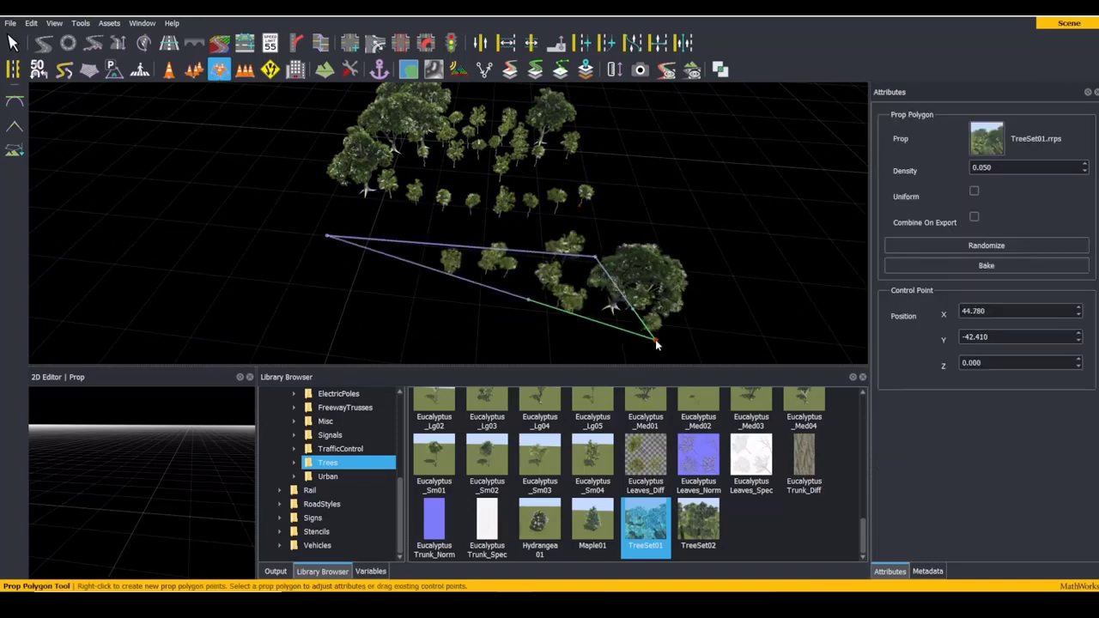
{"action": "right_click", "coordinate": [314, 308]}
Step: Randomize the trees inside the polygon twice
{"action": "left_click", "coordinate": [610, 309]}
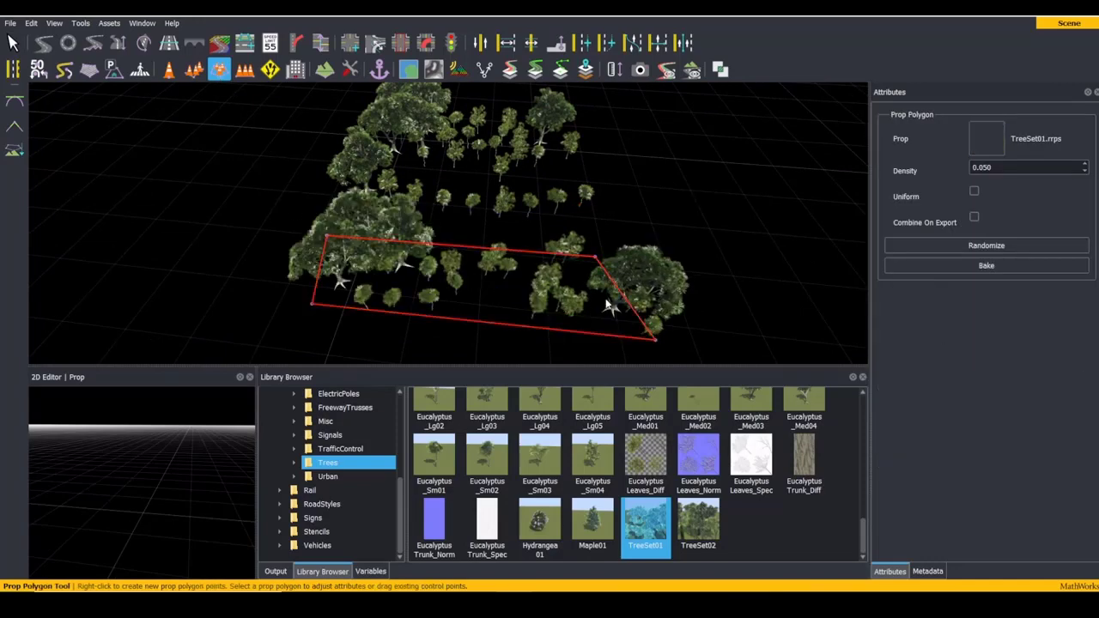
{"action": "left_click", "coordinate": [965, 248]}
{"action": "left_click", "coordinate": [965, 248]}
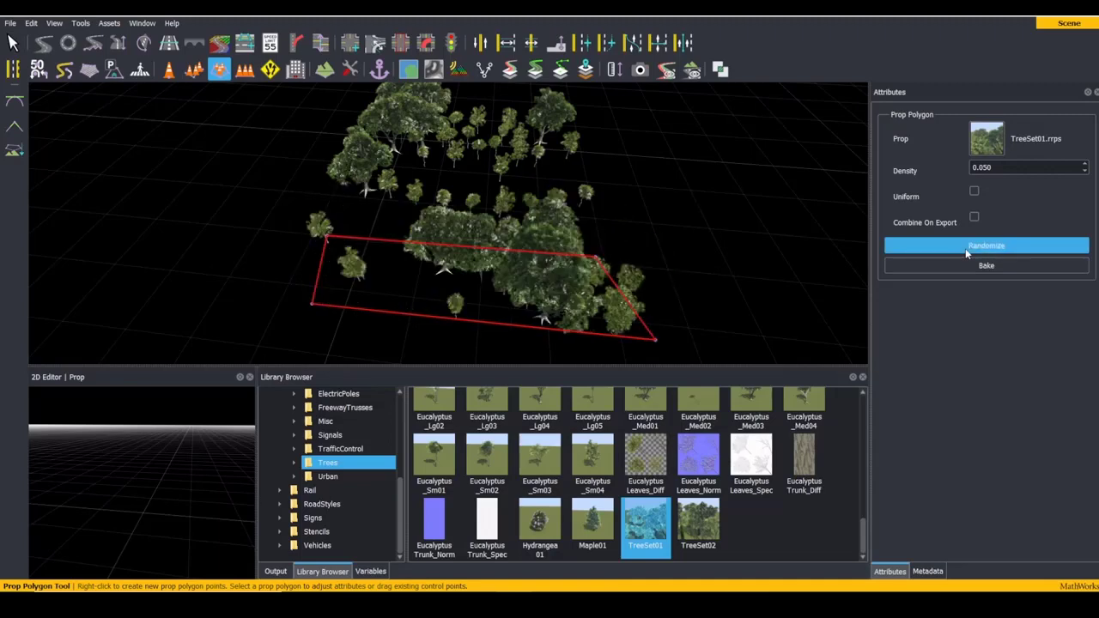
{"action": "left_click", "coordinate": [796, 230]}
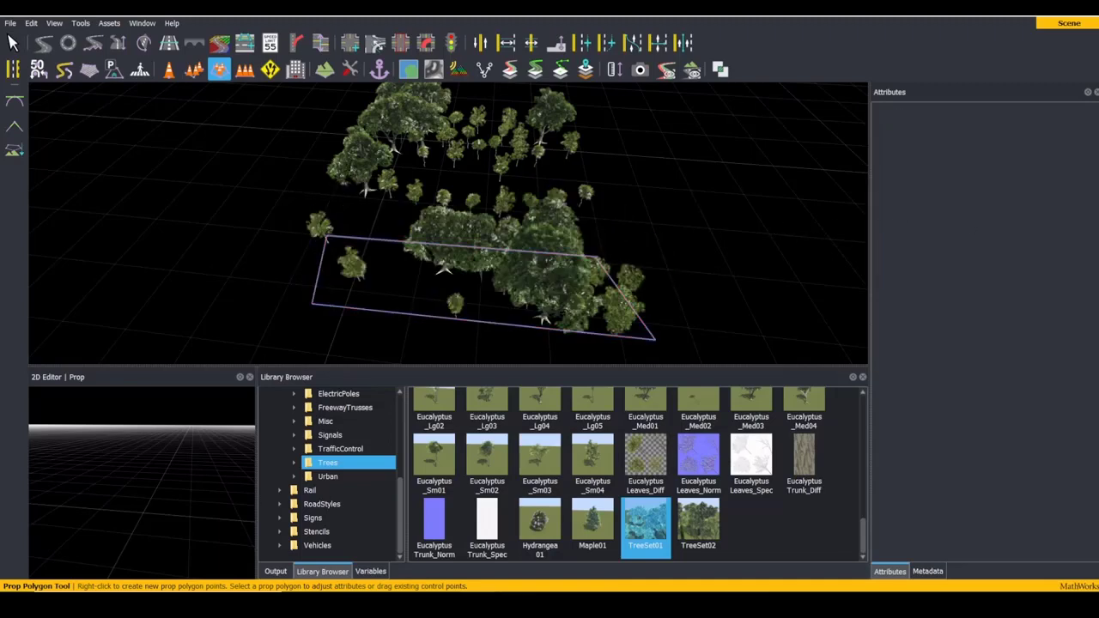
{"action": "left_click", "coordinate": [423, 274]}
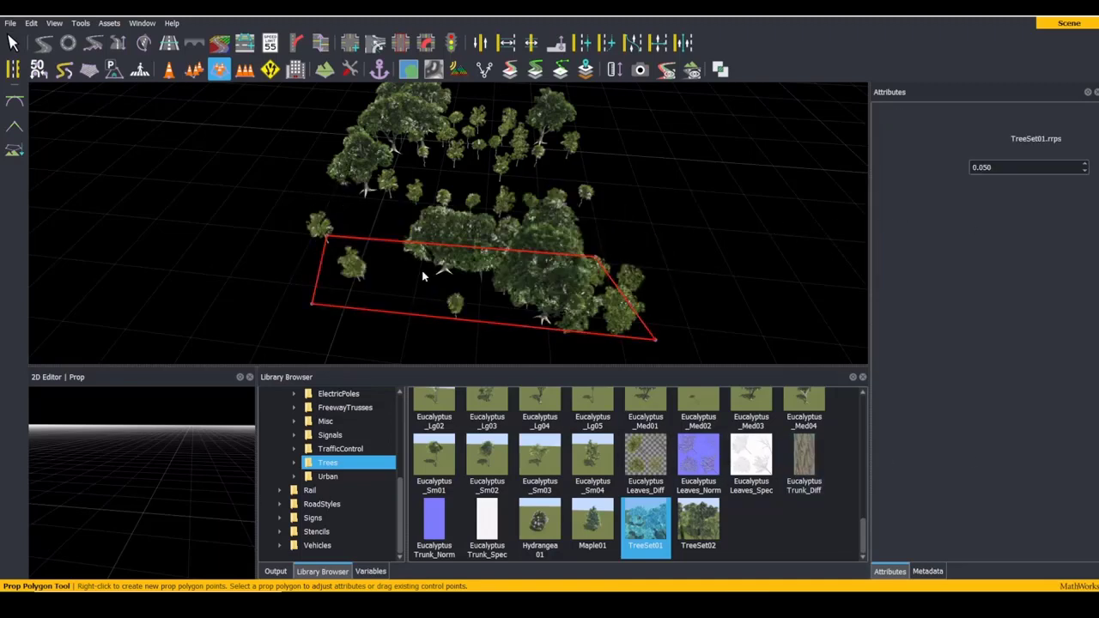
Step: Reduce the curve's spacing, add rotation and position variance, and bake it into individual trees
{"action": "left_click", "coordinate": [194, 70]}
{"action": "left_click", "coordinate": [402, 199]}
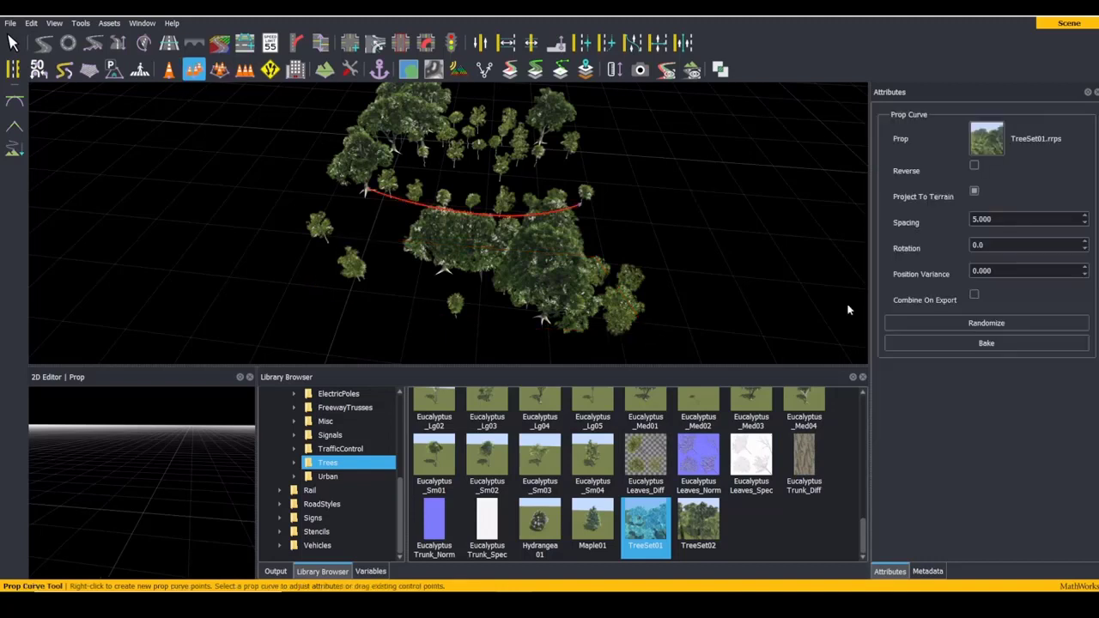
{"action": "left_click", "coordinate": [1014, 343]}
{"action": "mouse_move", "coordinate": [895, 225]}
{"action": "left_mouse_down"}
{"action": "mouse_move", "coordinate": [876, 224]}
{"action": "mouse_move", "coordinate": [923, 248]}
{"action": "mouse_move", "coordinate": [905, 273]}
{"action": "mouse_move", "coordinate": [847, 281]}
{"action": "left_mouse_up"}
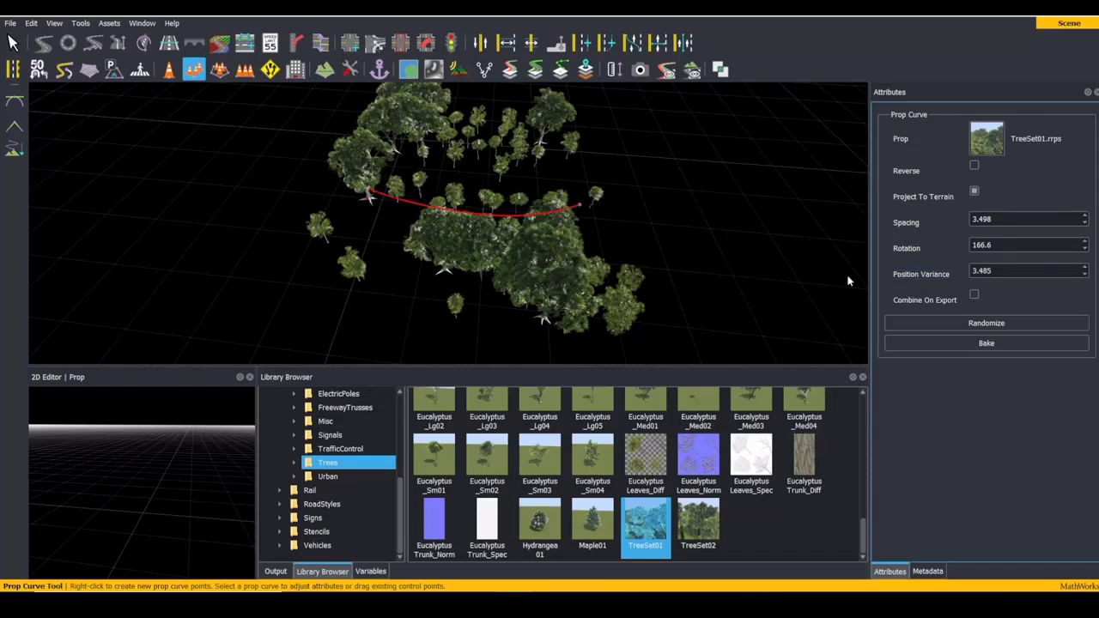
{"action": "left_click", "coordinate": [941, 342]}
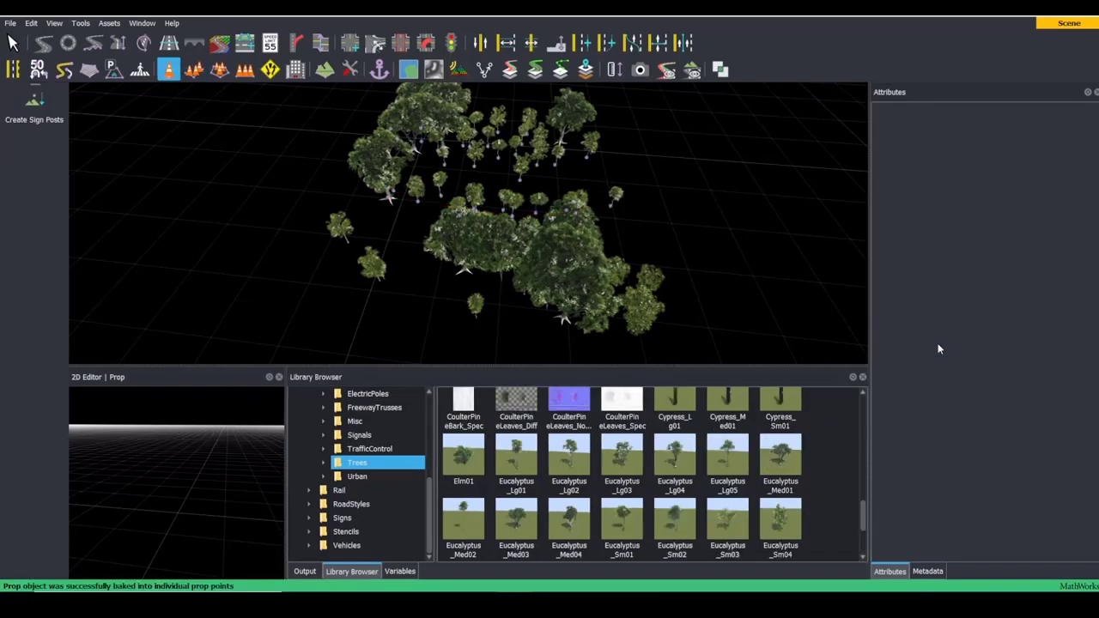
{"action": "left_click", "coordinate": [616, 204]}
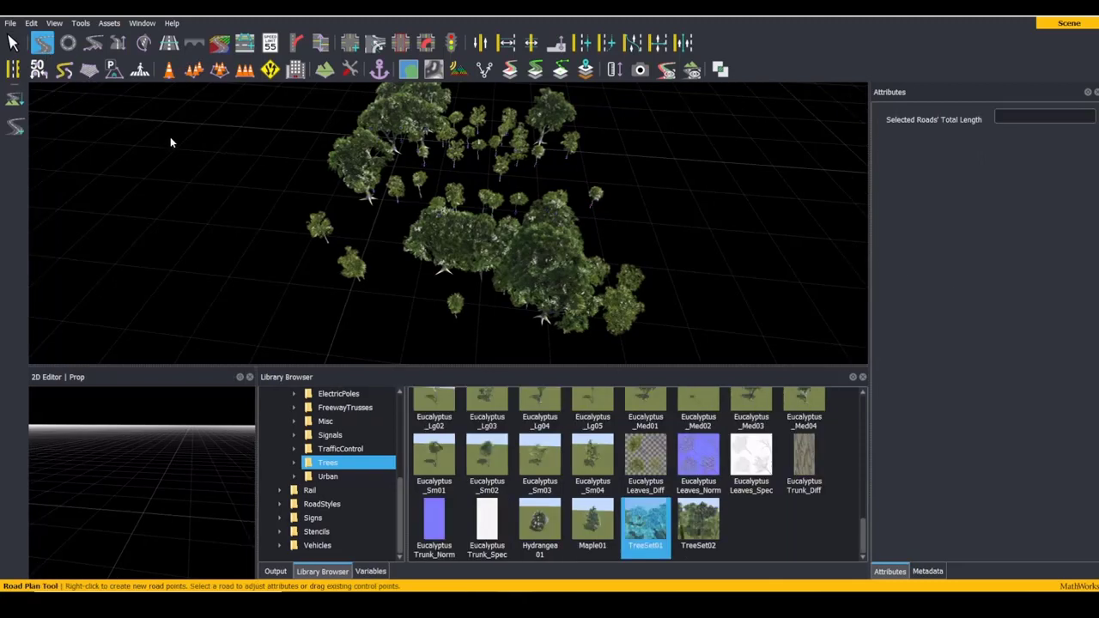
Step: Lengthen the road and add a prop span node on it
{"action": "left_click_drag", "start_coordinate": [175, 202], "coordinate": [295, 275]}
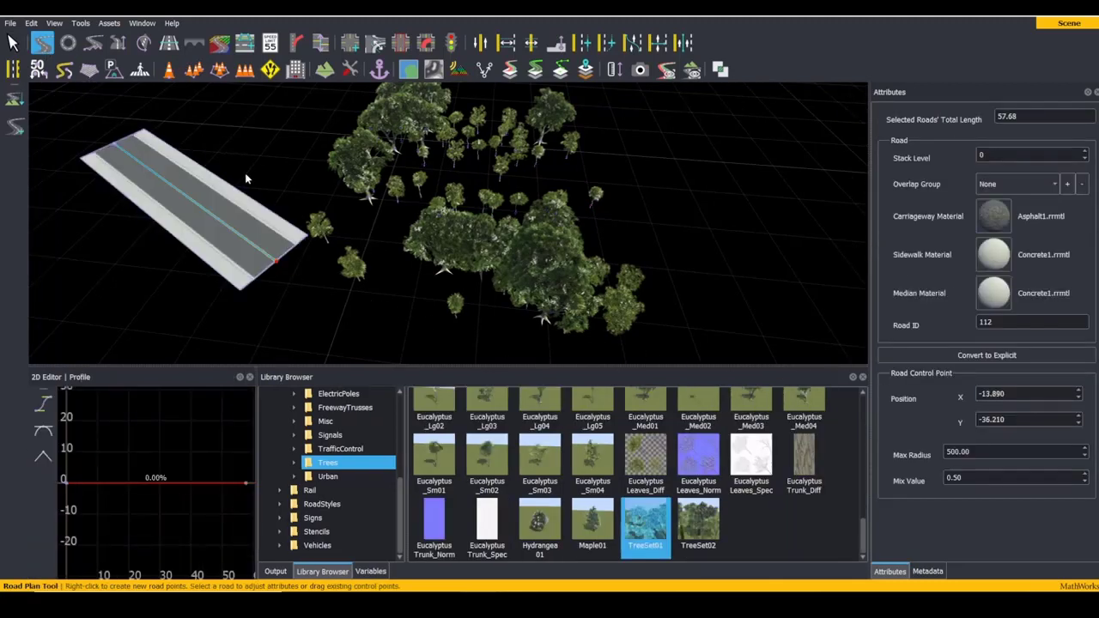
{"action": "left_click", "coordinate": [244, 72]}
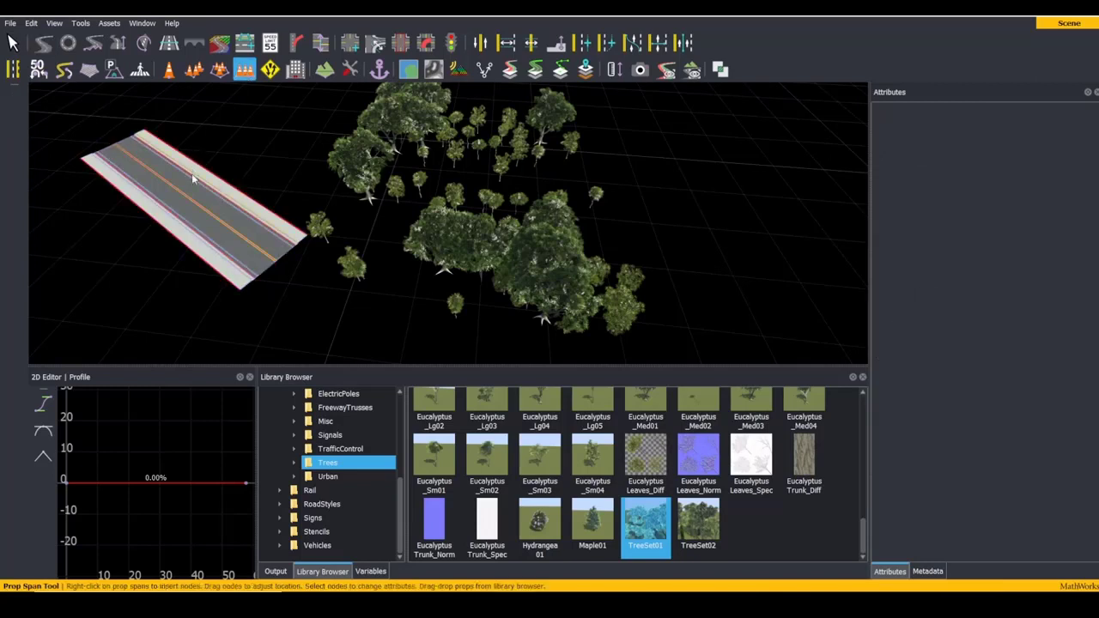
{"action": "right_click", "coordinate": [218, 219]}
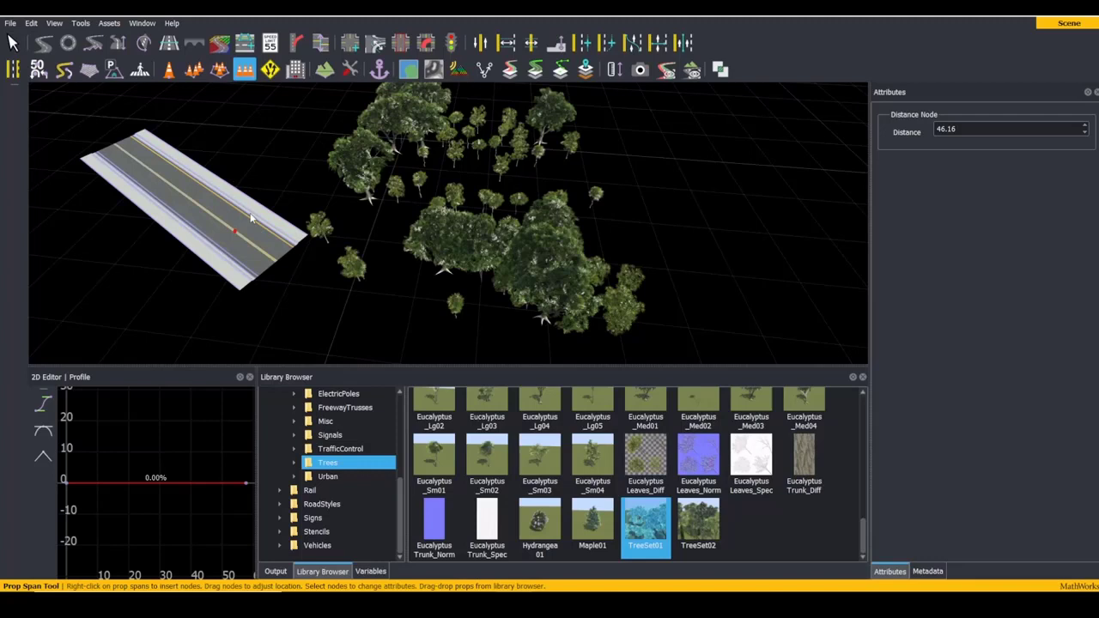
Step: Line the road's prop span with the TreeSet01 mix in place of Eucalyptus_Lg03
{"action": "mouse_move", "coordinate": [487, 405]}
{"action": "left_mouse_down"}
{"action": "mouse_move", "coordinate": [174, 203]}
{"action": "mouse_move", "coordinate": [188, 194]}
{"action": "left_mouse_up"}
{"action": "left_click_drag", "start_coordinate": [645, 524], "coordinate": [195, 199]}
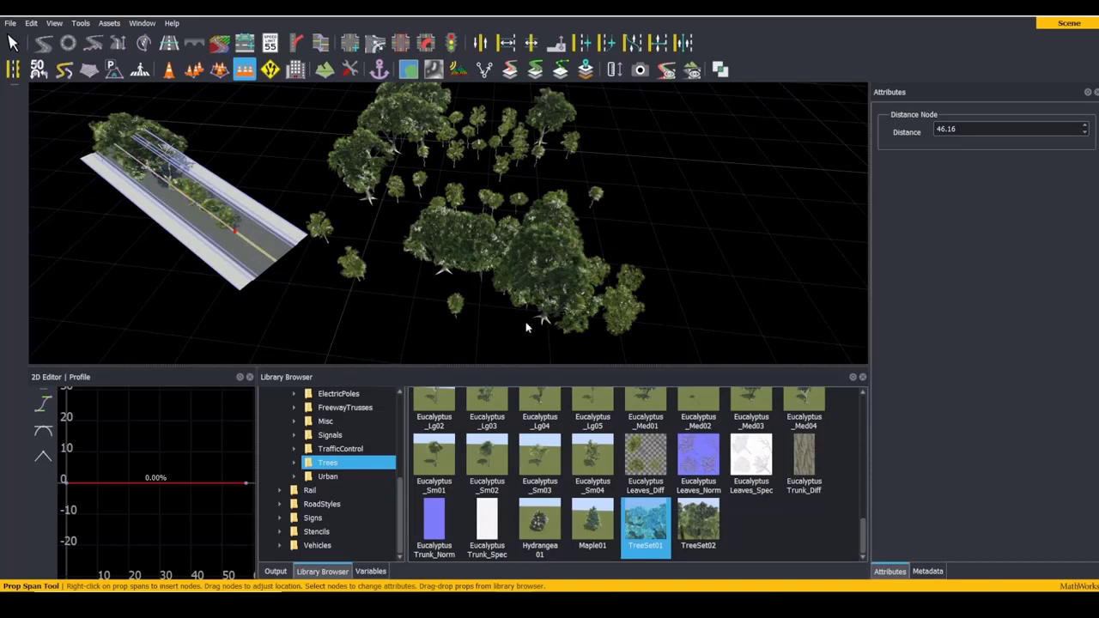
{"action": "left_click", "coordinate": [225, 225]}
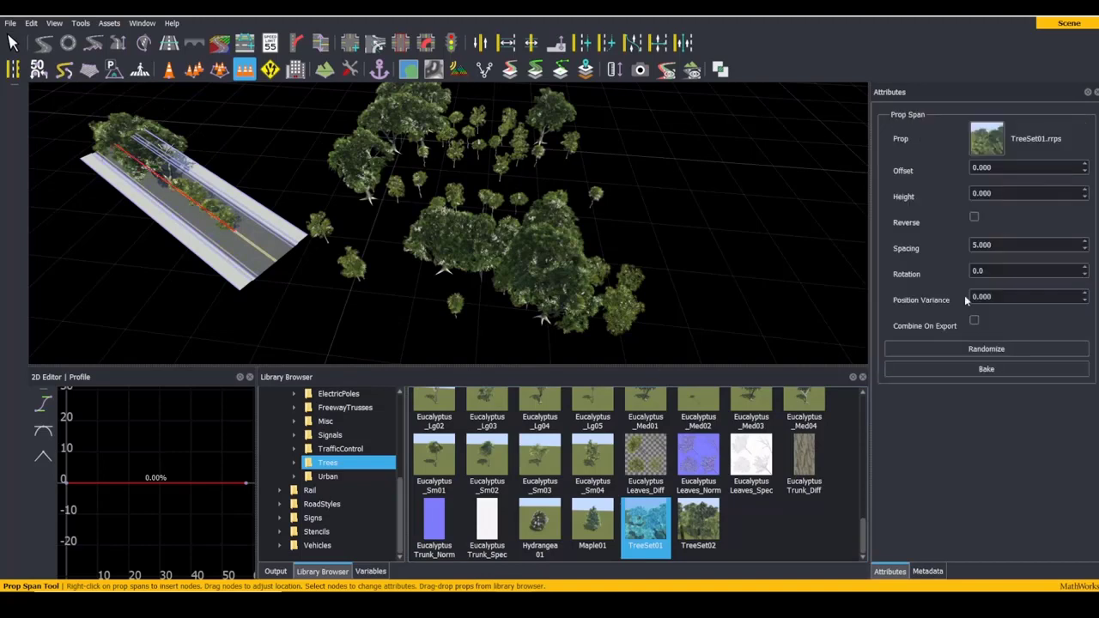
{"action": "right_click_drag", "start_coordinate": [515, 223], "coordinate": [601, 223]}
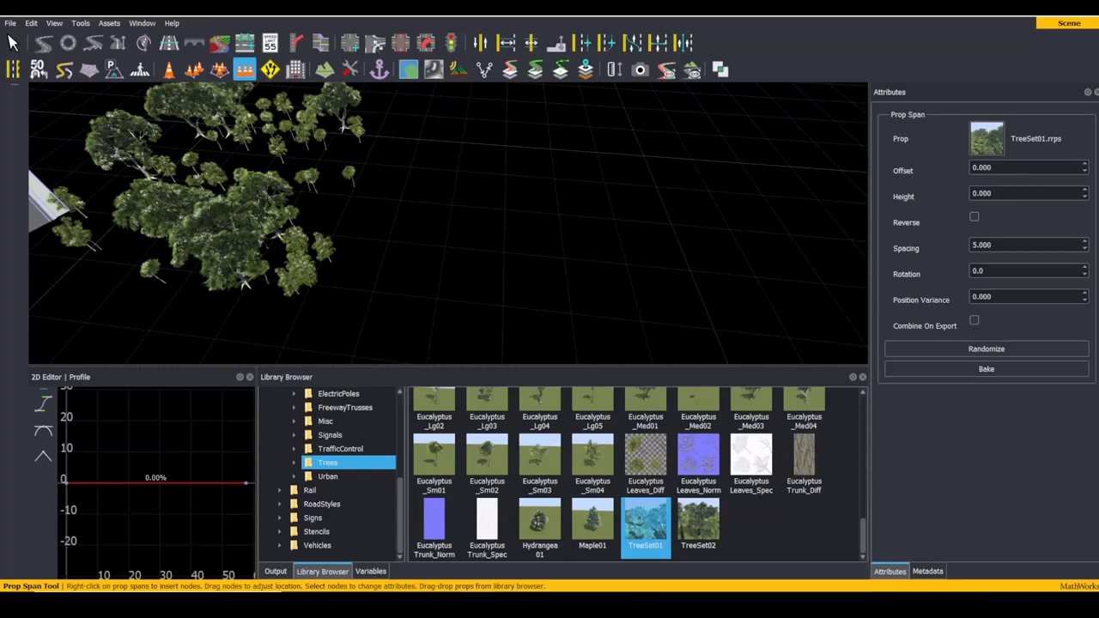
Step: Place four CalPalm_Trim palms, including Med01 and Lg03, on the open ground
{"action": "left_click", "coordinate": [644, 526]}
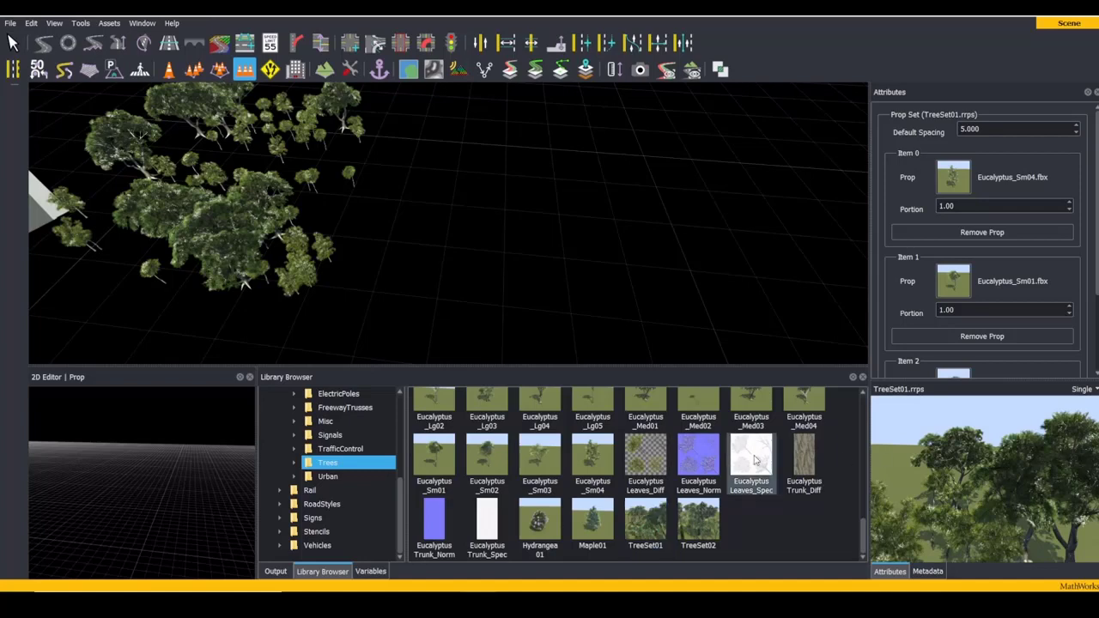
{"action": "scroll", "coordinate": [603, 453], "scroll_direction": "up", "scroll_amount": 3}
{"action": "scroll", "coordinate": [604, 452], "scroll_direction": "up", "scroll_amount": 2}
{"action": "left_click", "coordinate": [645, 425]}
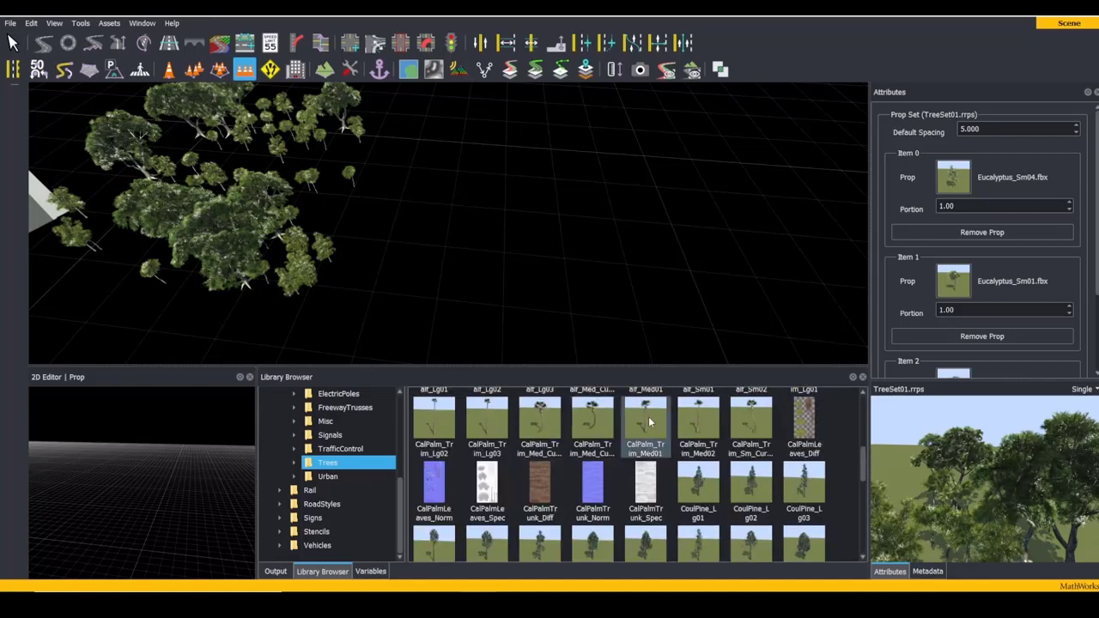
{"action": "mouse_move", "coordinate": [661, 433]}
{"action": "left_mouse_down"}
{"action": "mouse_move", "coordinate": [613, 362]}
{"action": "mouse_move", "coordinate": [586, 234]}
{"action": "left_mouse_up"}
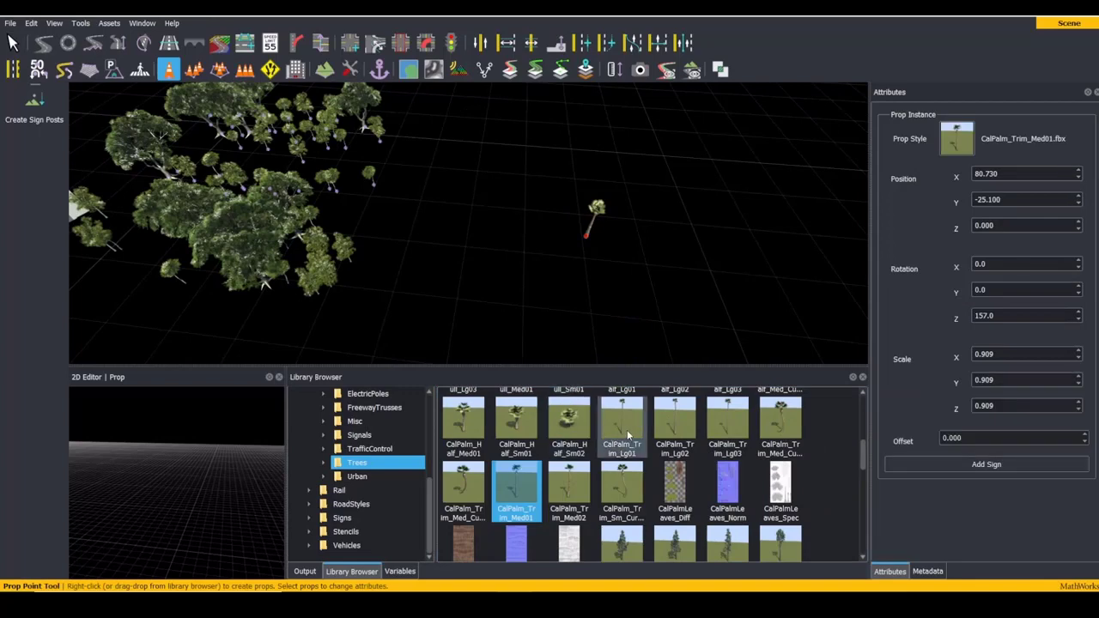
{"action": "left_click_drag", "start_coordinate": [622, 425], "coordinate": [653, 239]}
{"action": "left_click_drag", "start_coordinate": [674, 421], "coordinate": [607, 249]}
{"action": "left_click", "coordinate": [721, 425]}
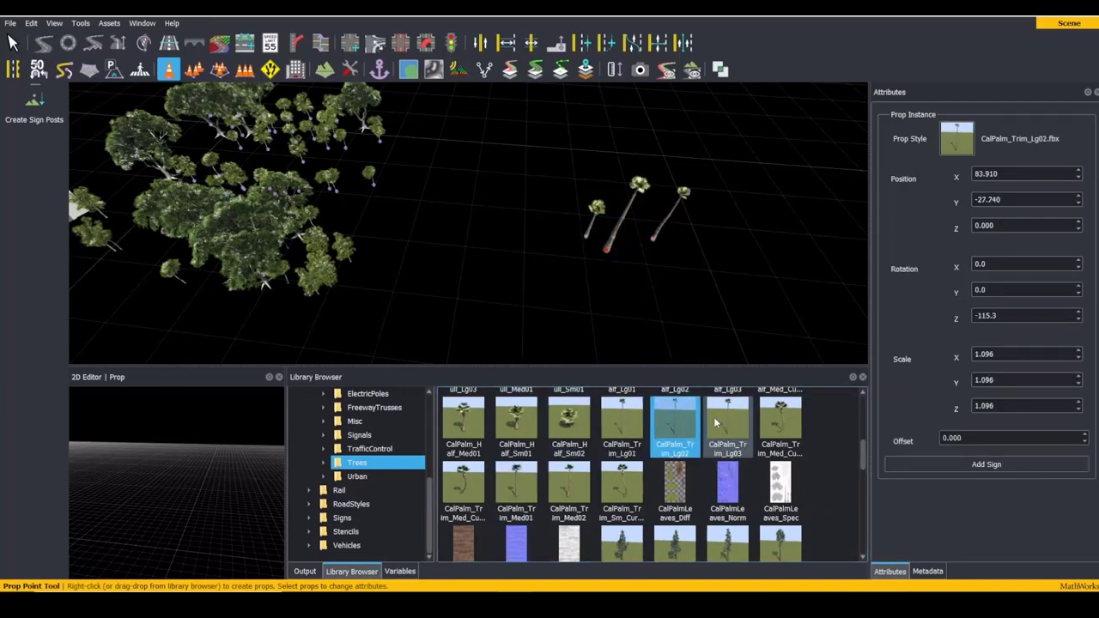
{"action": "mouse_move", "coordinate": [721, 425]}
{"action": "left_mouse_down"}
{"action": "mouse_move", "coordinate": [694, 283]}
{"action": "mouse_move", "coordinate": [682, 279]}
{"action": "left_mouse_up"}
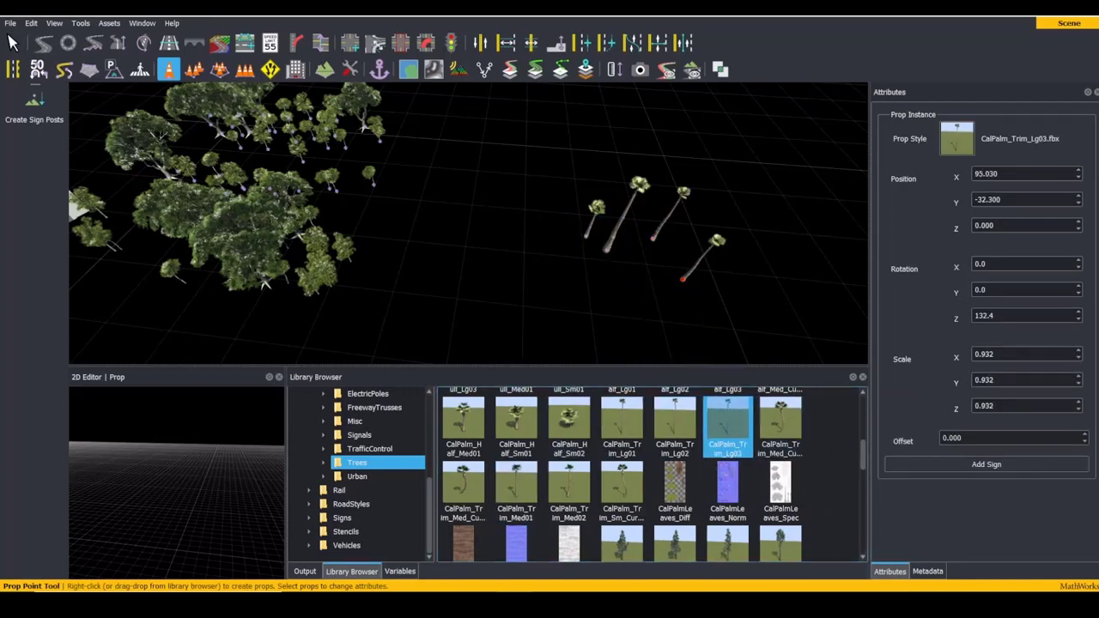
{"action": "left_click", "coordinate": [727, 421]}
Step: Add a new prop set to the Trees library folder and clear its default name
{"action": "right_click", "coordinate": [820, 427]}
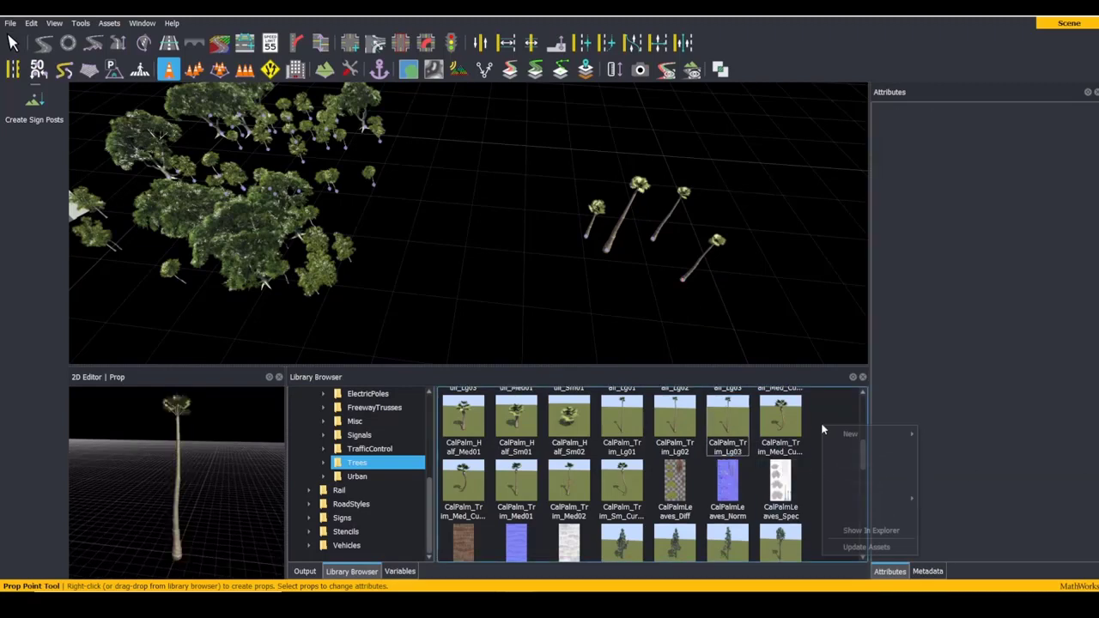
{"action": "mouse_move", "coordinate": [868, 434]}
{"action": "left_click", "coordinate": [955, 462]}
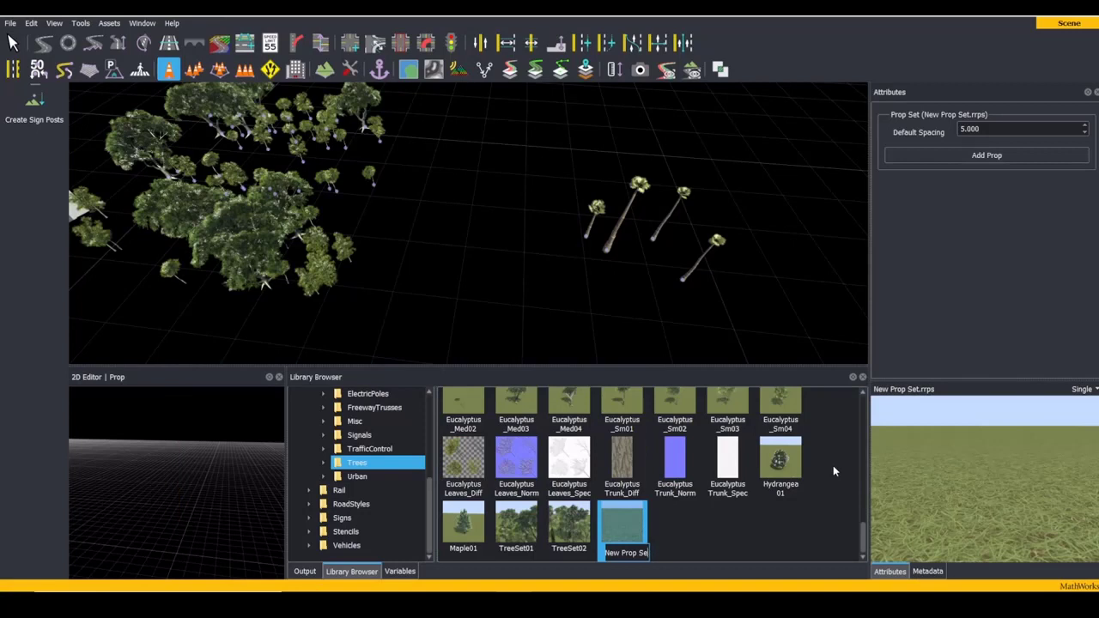
{"action": "key", "text": "BackSpace"}
{"action": "key", "text": "BackSpace"}
{"action": "key", "text": "BackSpace"}
{"action": "key", "text": "BackSpace"}
{"action": "key", "text": "BackSpace"}
{"action": "key", "text": "BackSpace"}
{"action": "key", "text": "BackSpace"}
{"action": "key", "text": "BackSpace"}
Step: Rename the set 'Palm Trees' and add empty prop slots with 1.00 portions
{"action": "type", "text": "lm Trees"}
{"action": "key", "text": "Return"}
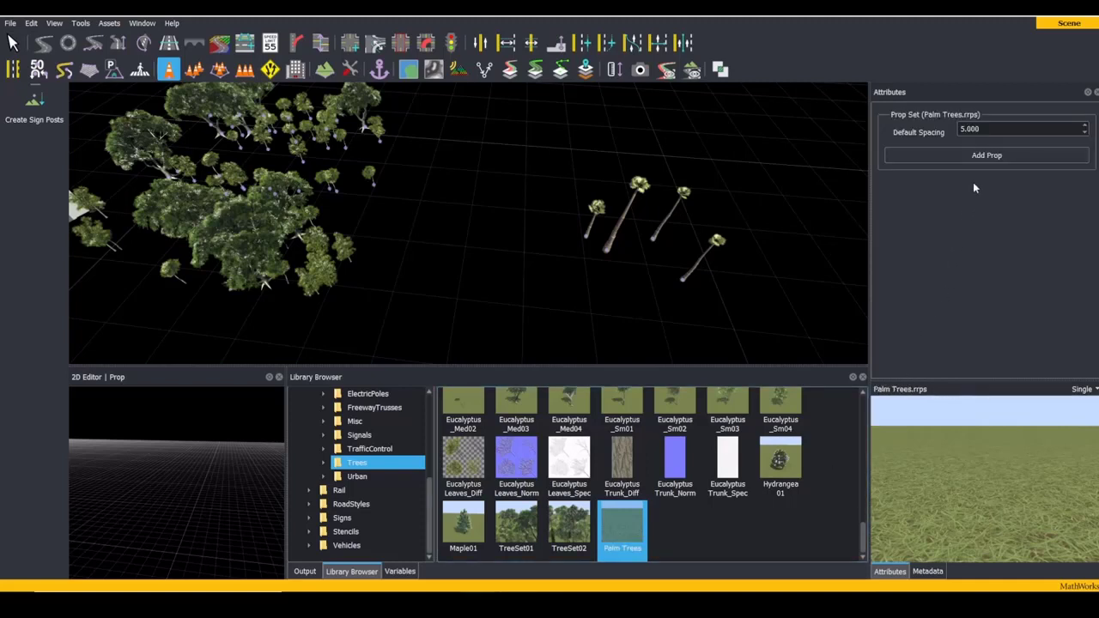
{"action": "left_click", "coordinate": [975, 155]}
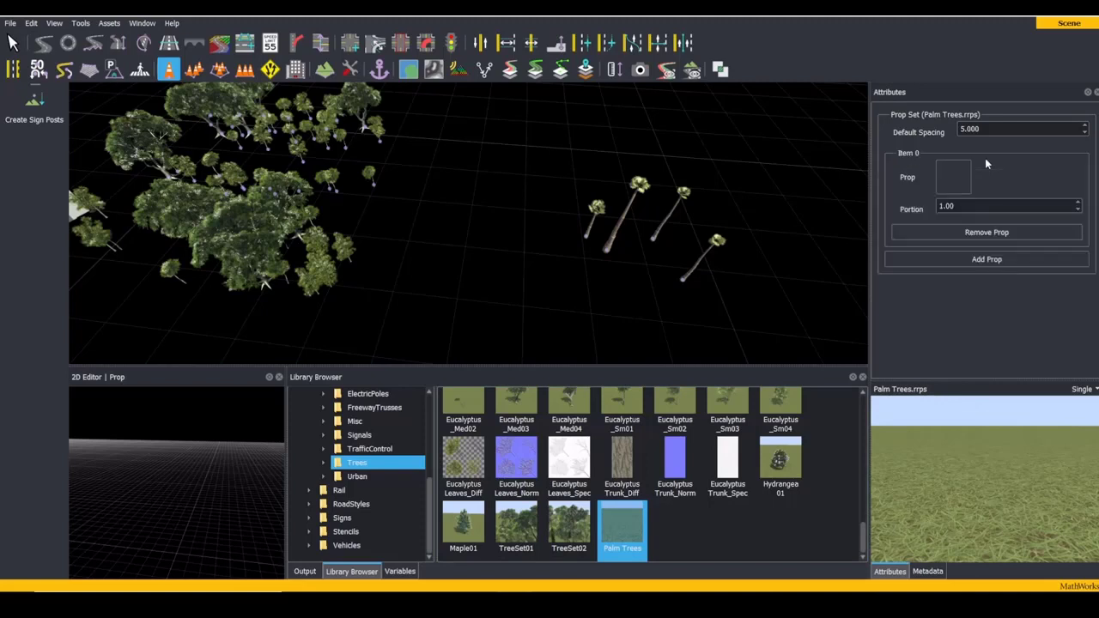
{"action": "left_click", "coordinate": [953, 266]}
{"action": "left_click", "coordinate": [988, 362]}
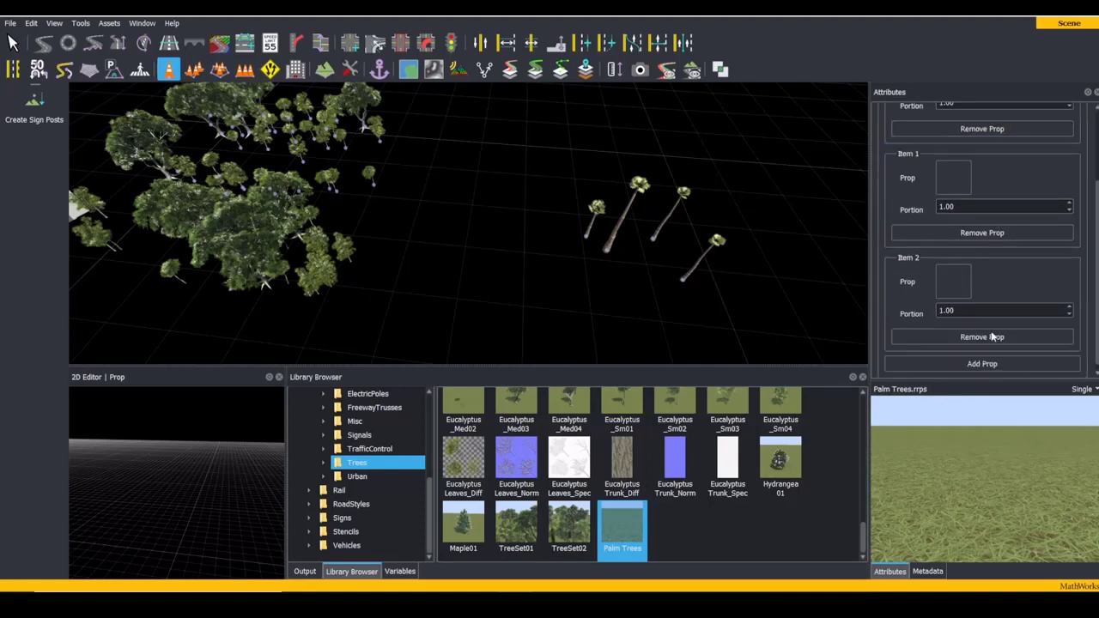
{"action": "left_click", "coordinate": [987, 356]}
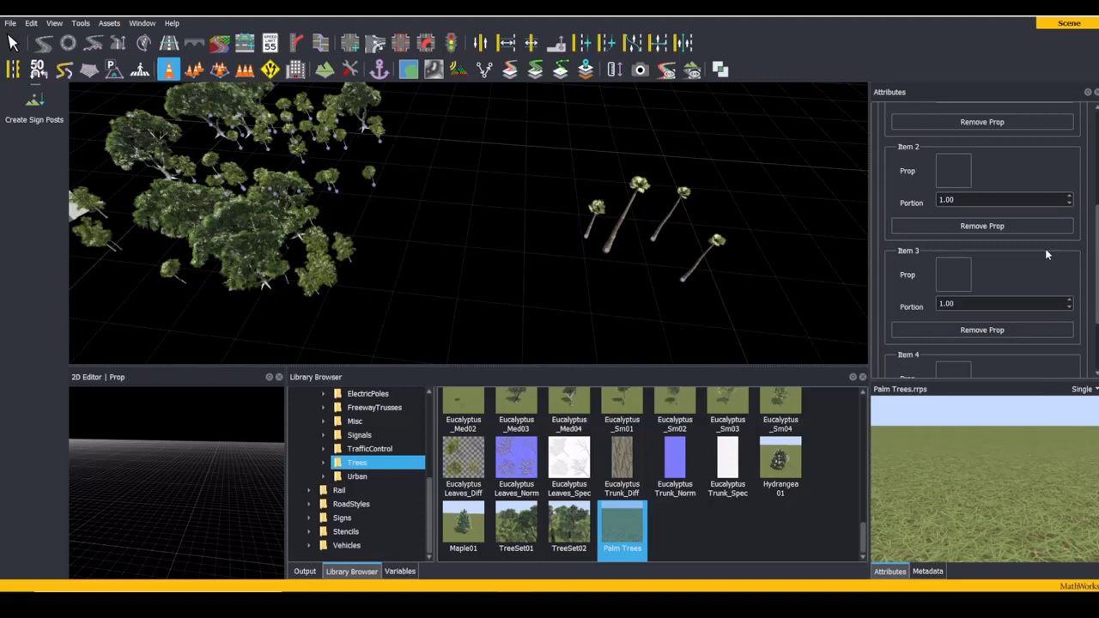
{"action": "scroll", "coordinate": [1021, 343], "scroll_direction": "up", "scroll_amount": 3}
{"action": "scroll", "coordinate": [1018, 290], "scroll_direction": "up", "scroll_amount": 3}
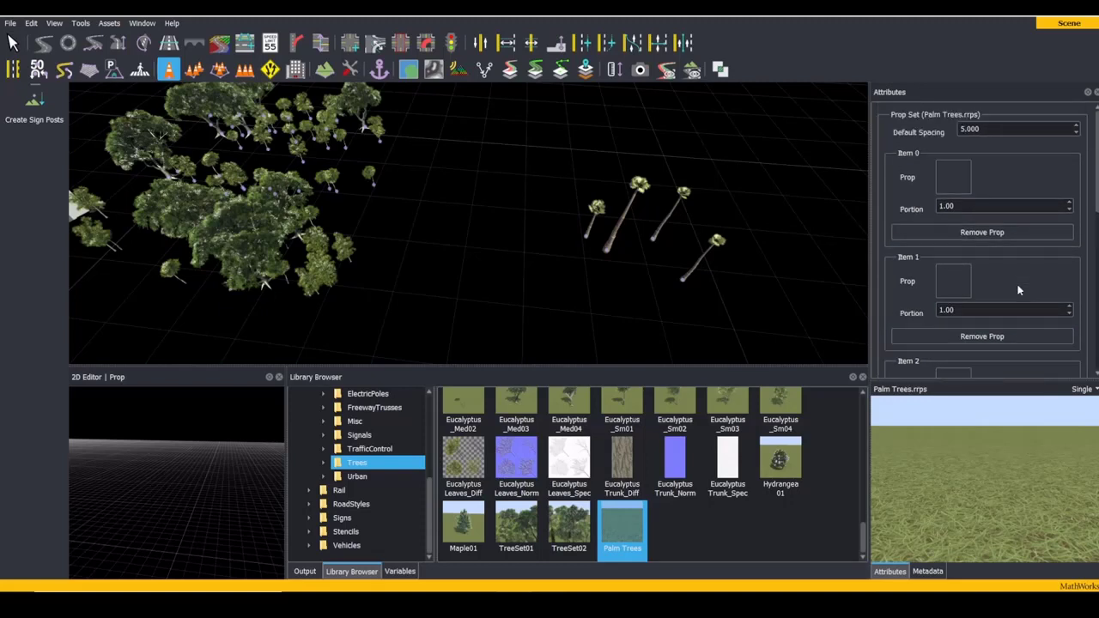
Step: Fill the first two slots with palms, using CalPalm_Half_Sm02 for Item 1
{"action": "scroll", "coordinate": [650, 472], "scroll_direction": "down", "scroll_amount": 1}
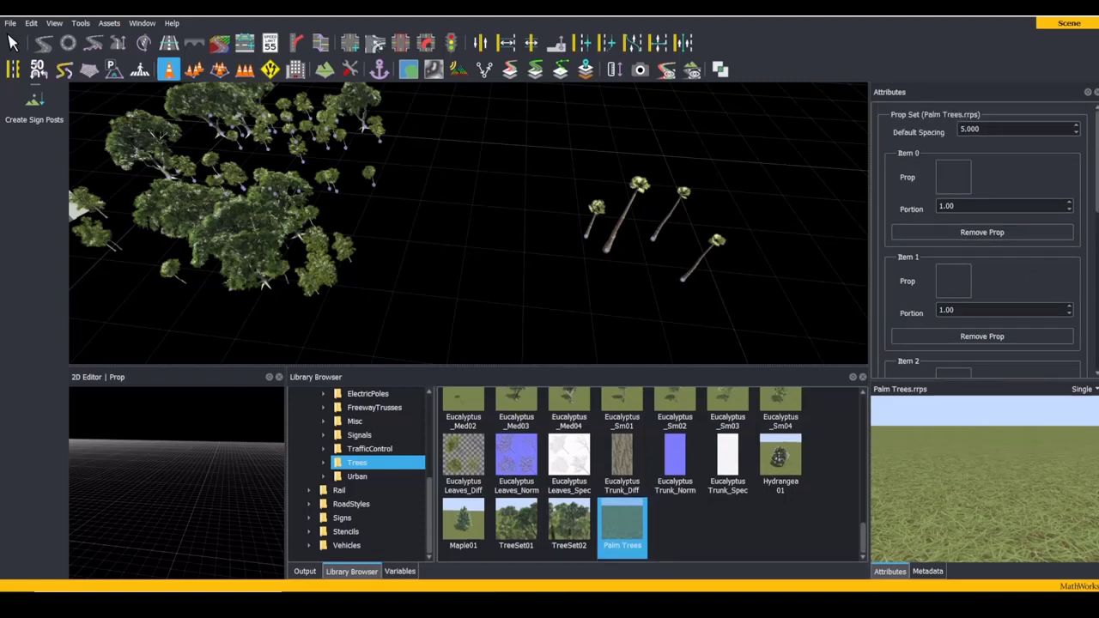
{"action": "scroll", "coordinate": [645, 483], "scroll_direction": "up", "scroll_amount": 3}
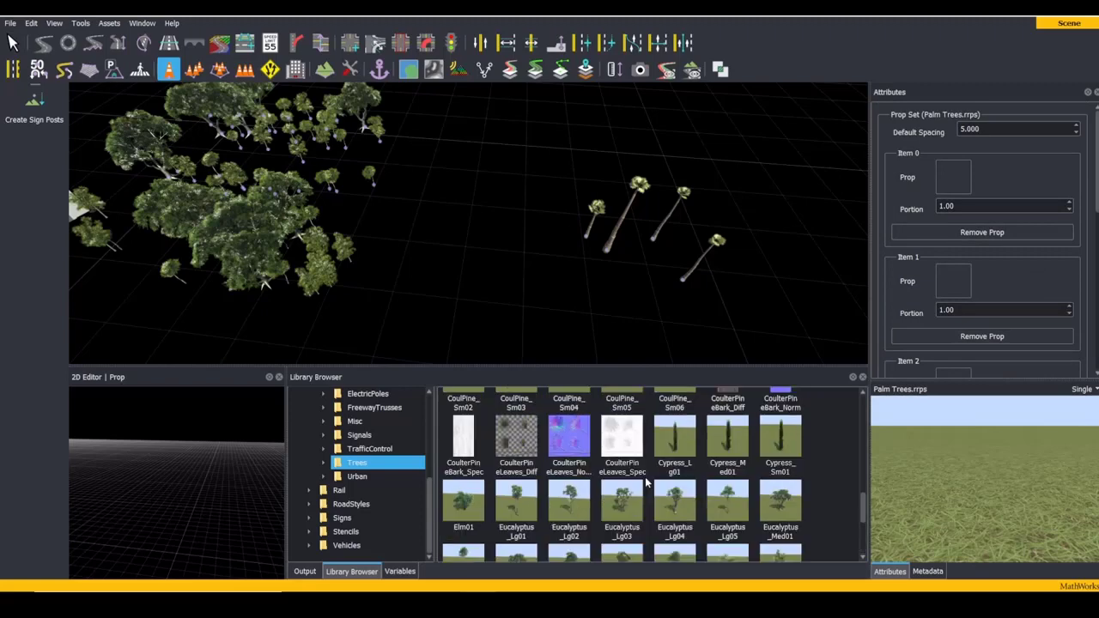
{"action": "scroll", "coordinate": [646, 483], "scroll_direction": "up", "scroll_amount": 3}
{"action": "scroll", "coordinate": [646, 483], "scroll_direction": "up", "scroll_amount": 2}
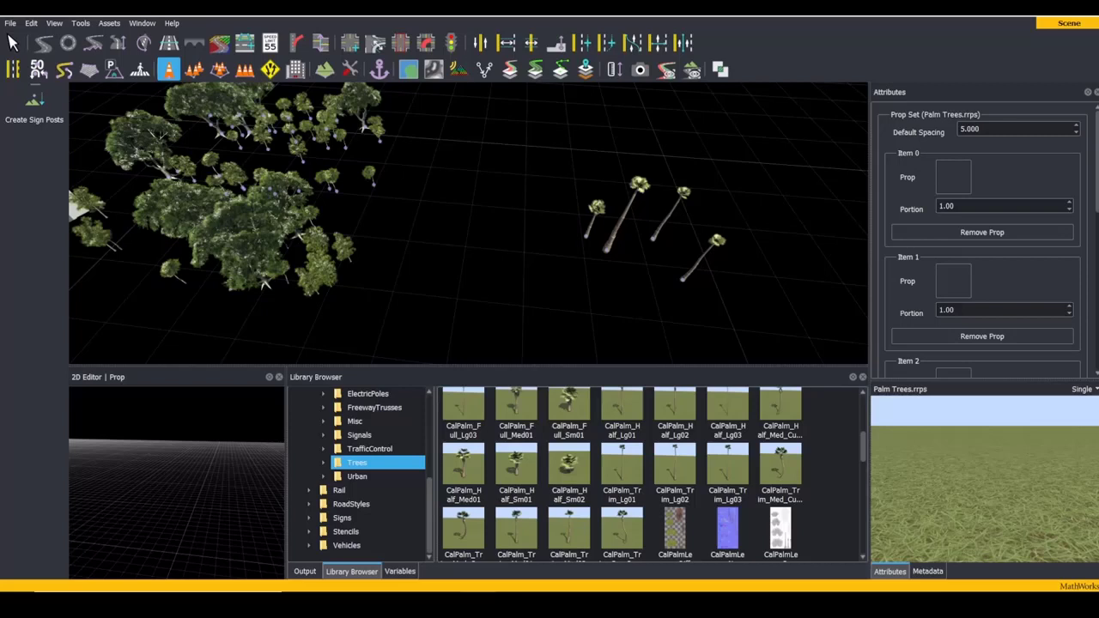
{"action": "mouse_move", "coordinate": [622, 471]}
{"action": "left_mouse_down"}
{"action": "mouse_move", "coordinate": [896, 298]}
{"action": "mouse_move", "coordinate": [955, 178]}
{"action": "left_mouse_up"}
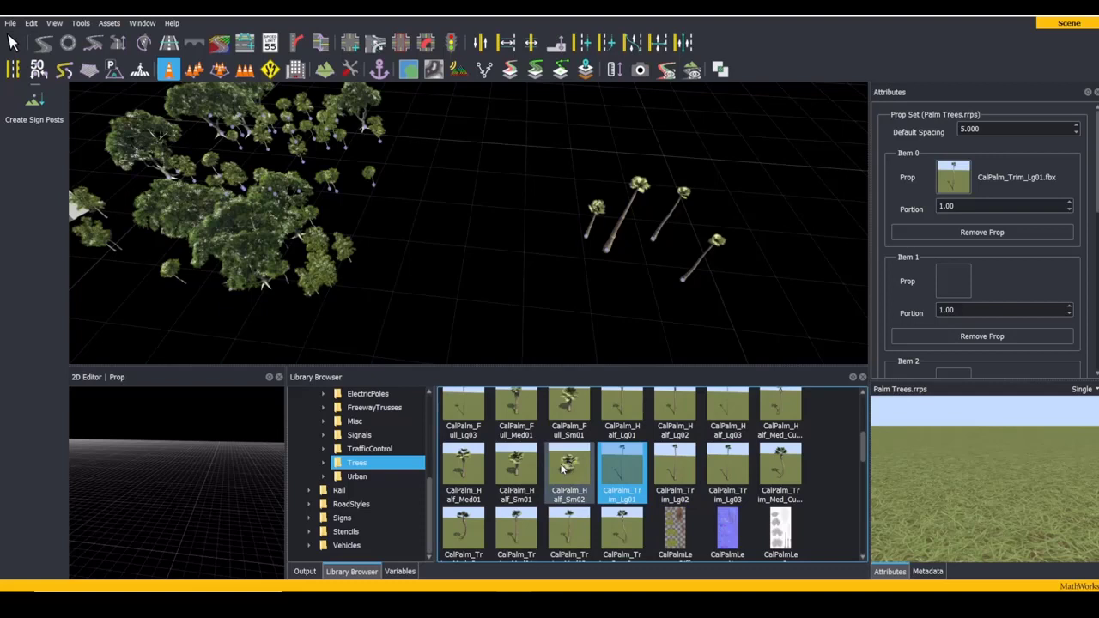
{"action": "left_click_drag", "start_coordinate": [562, 467], "coordinate": [961, 176]}
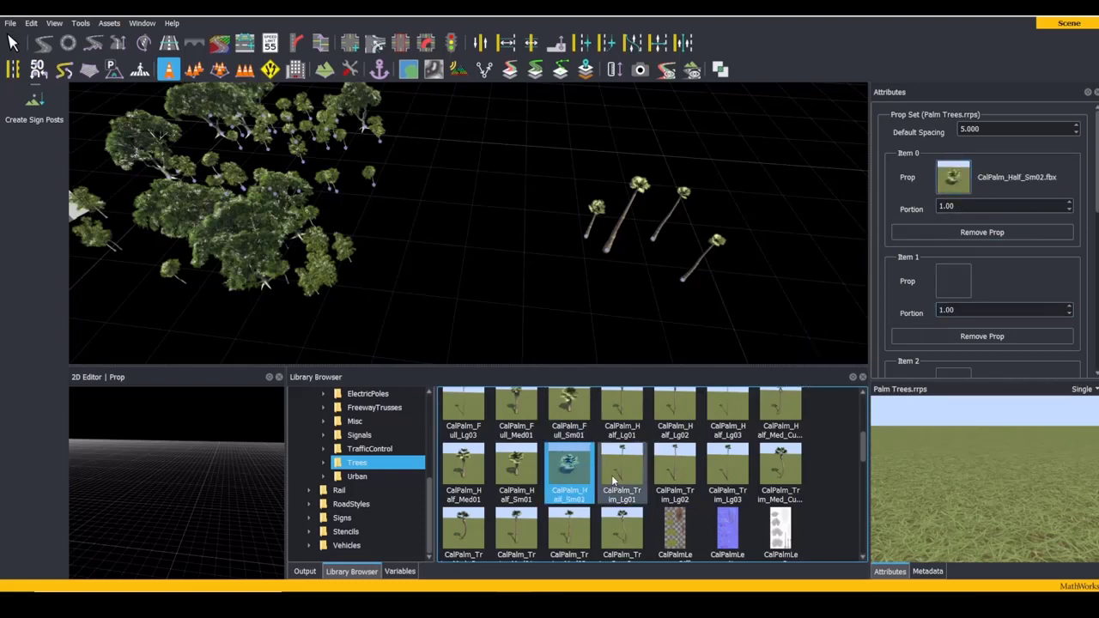
{"action": "left_click_drag", "start_coordinate": [613, 481], "coordinate": [951, 276]}
Step: Assign CalPalm_Full_Sm01, Half_Sm01 and Half_Med01 to Items 3–5, adding a sixth slot
{"action": "scroll", "coordinate": [1083, 272], "scroll_direction": "down", "scroll_amount": 2}
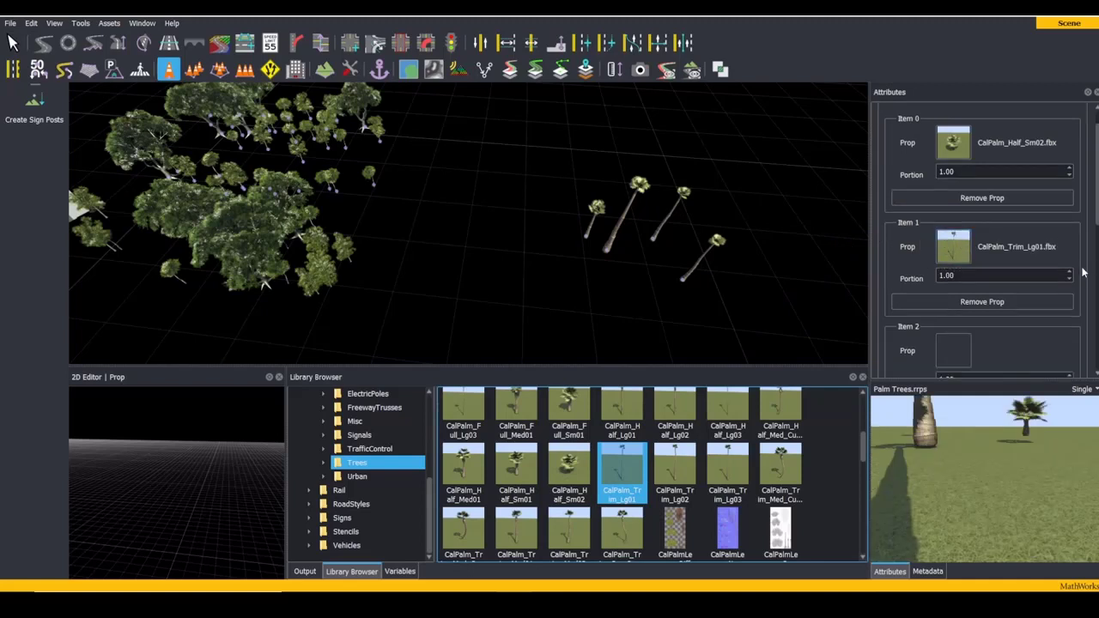
{"action": "scroll", "coordinate": [1084, 272], "scroll_direction": "down", "scroll_amount": 2}
{"action": "scroll", "coordinate": [1083, 272], "scroll_direction": "down", "scroll_amount": 1}
{"action": "left_click_drag", "start_coordinate": [675, 472], "coordinate": [939, 215]}
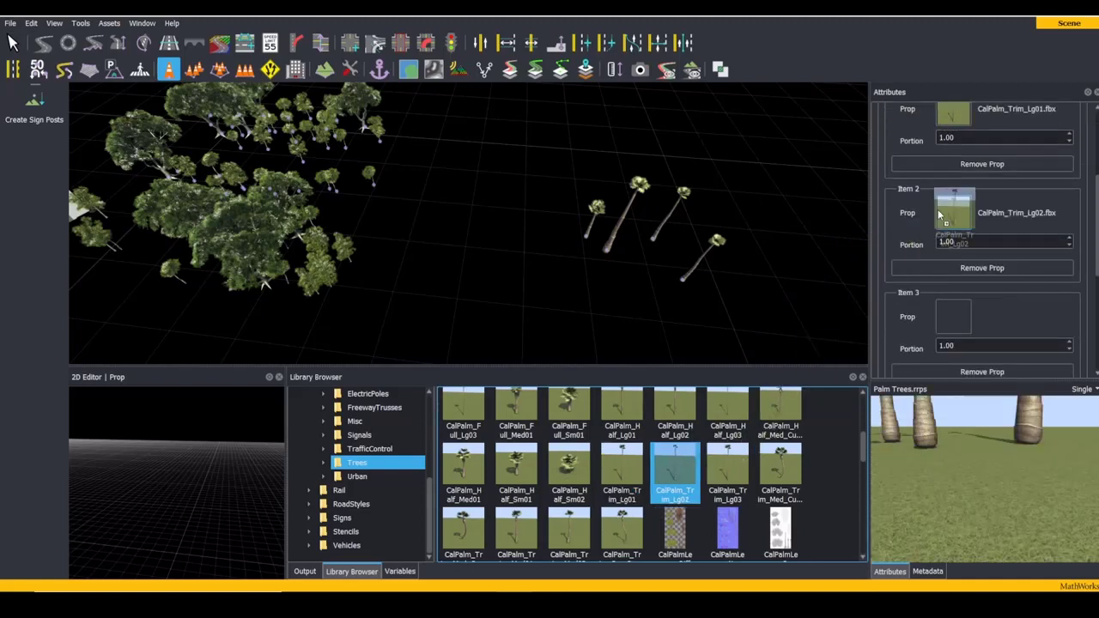
{"action": "scroll", "coordinate": [944, 223], "scroll_direction": "down", "scroll_amount": 2}
{"action": "mouse_move", "coordinate": [516, 472]}
{"action": "left_mouse_down"}
{"action": "mouse_move", "coordinate": [850, 367]}
{"action": "mouse_move", "coordinate": [953, 318]}
{"action": "left_mouse_up"}
{"action": "left_click_drag", "start_coordinate": [569, 413], "coordinate": [959, 234]}
{"action": "scroll", "coordinate": [981, 283], "scroll_direction": "down", "scroll_amount": 3}
{"action": "left_click", "coordinate": [981, 258]}
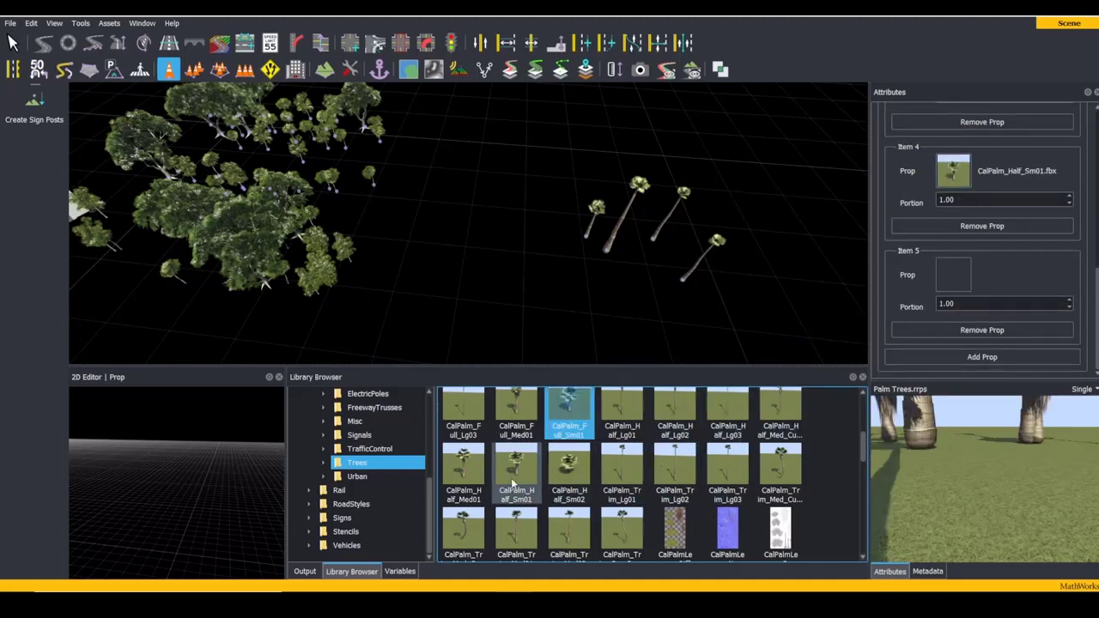
{"action": "left_click_drag", "start_coordinate": [463, 472], "coordinate": [953, 275]}
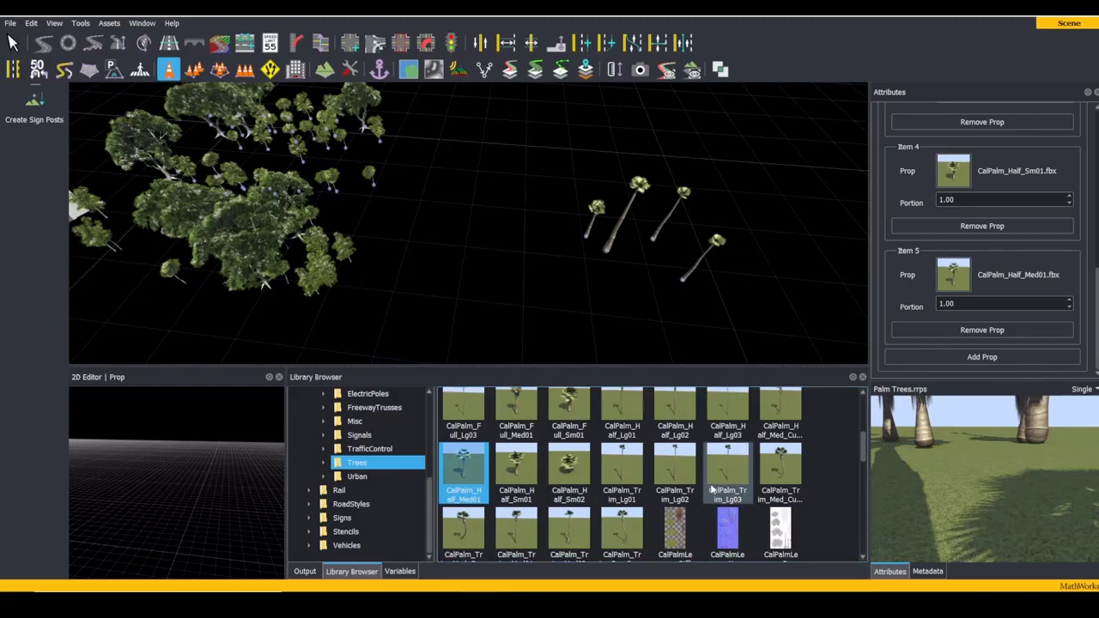
{"action": "scroll", "coordinate": [711, 488], "scroll_direction": "down", "scroll_amount": 5}
Step: Outline a four-corner Palm Trees prop polygon beside the tree area, widening its bottom-left corner
{"action": "left_click", "coordinate": [637, 515]}
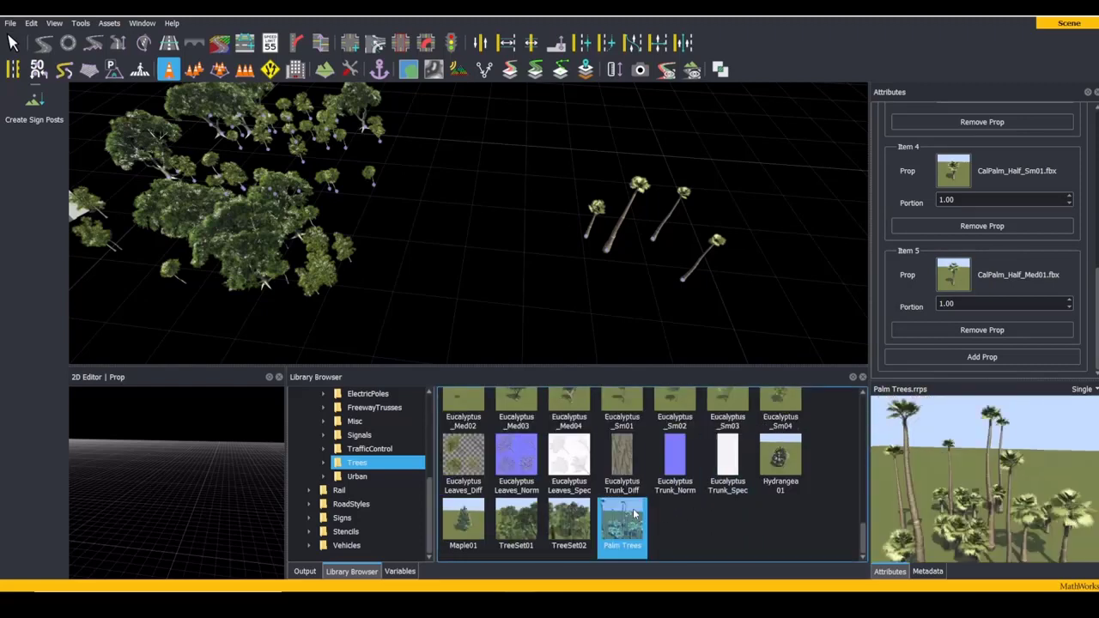
{"action": "left_click", "coordinate": [219, 69]}
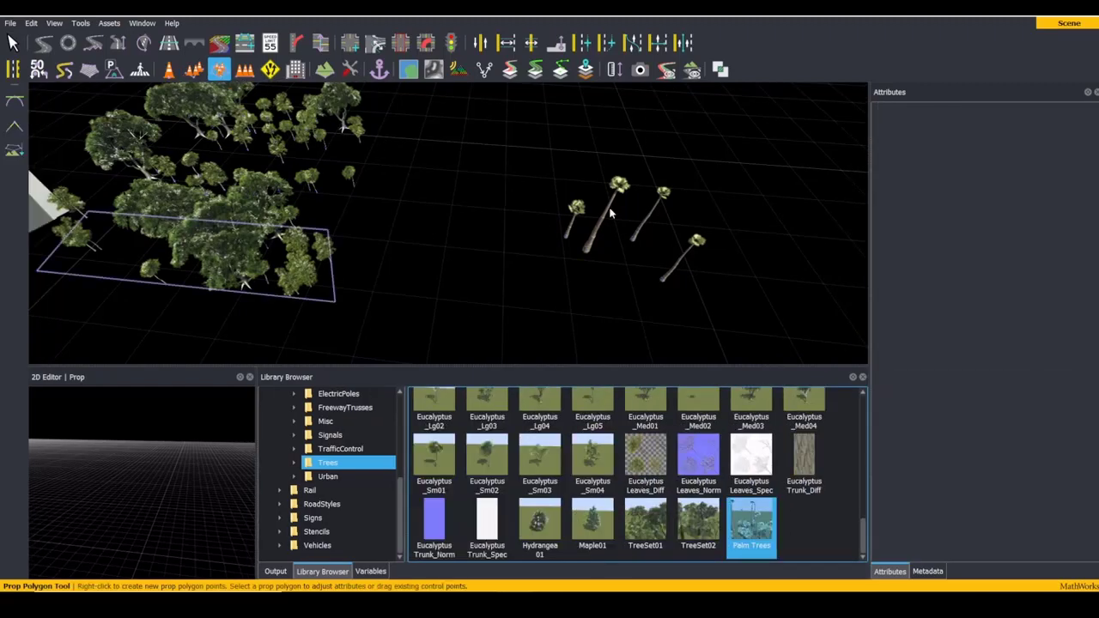
{"action": "right_click", "coordinate": [455, 170]}
{"action": "right_click", "coordinate": [671, 157]}
{"action": "right_click", "coordinate": [747, 325]}
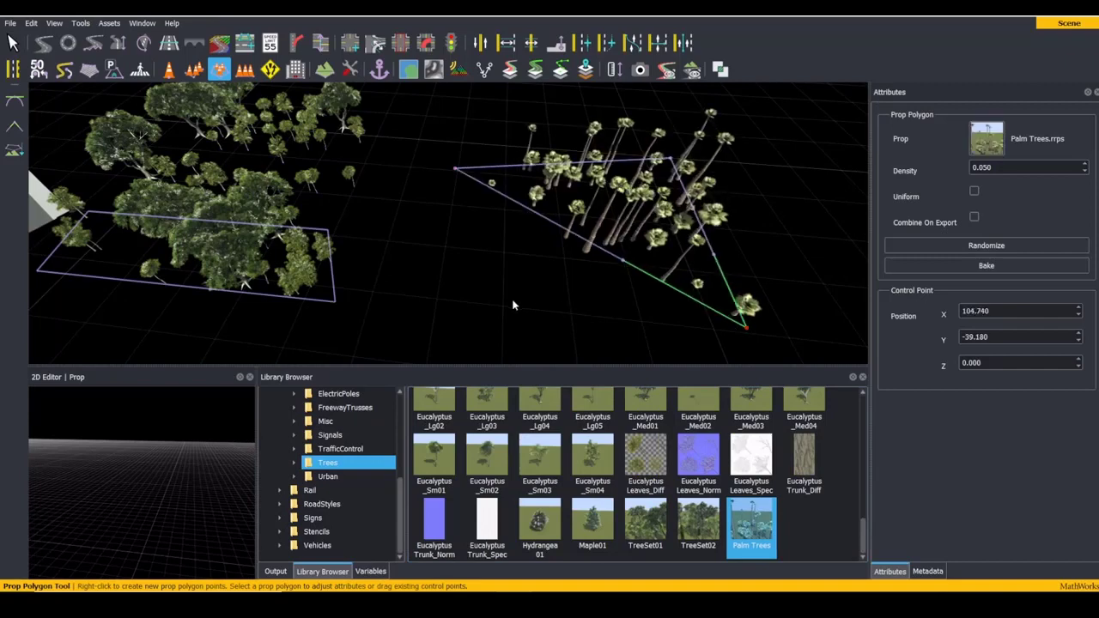
{"action": "right_click", "coordinate": [453, 299]}
{"action": "left_click_drag", "start_coordinate": [454, 299], "coordinate": [432, 300]}
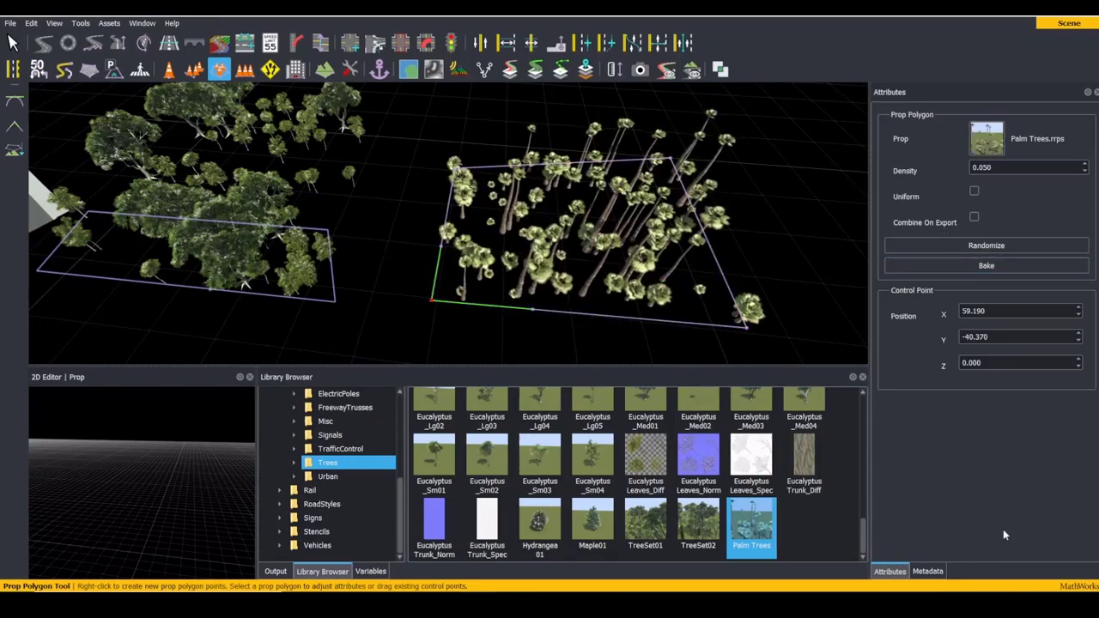
Step: Tune CalPalm_Half_Sm02's Item 0 portion in Palm Trees, trying 0.66, 0.49, 0.51 before settling on 0.50
{"action": "left_click", "coordinate": [768, 542]}
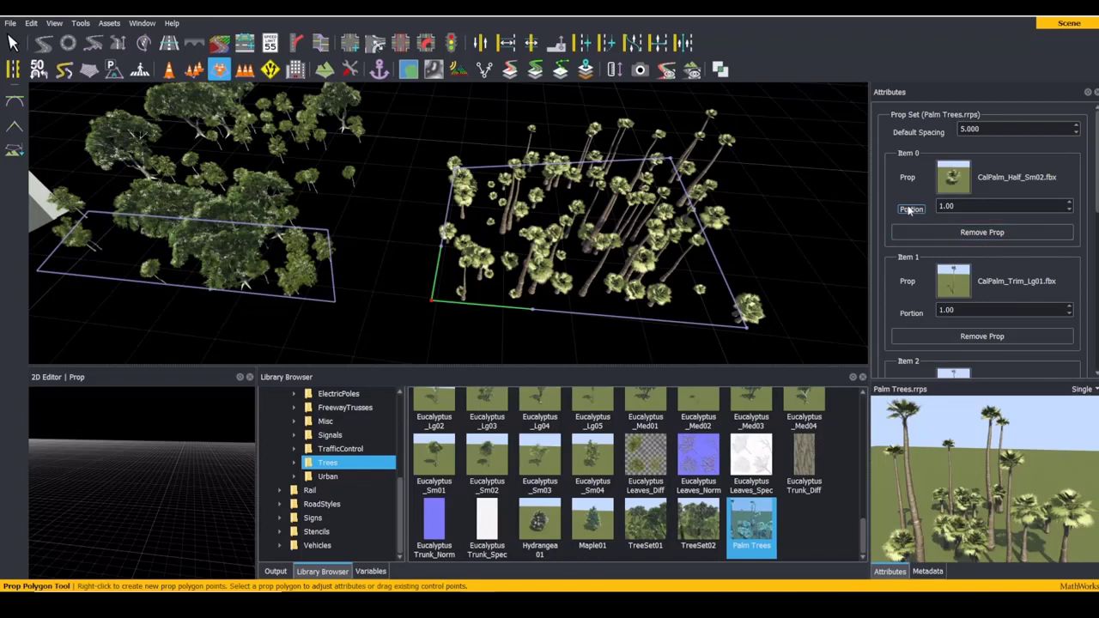
{"action": "left_click_drag", "start_coordinate": [907, 209], "coordinate": [953, 210]}
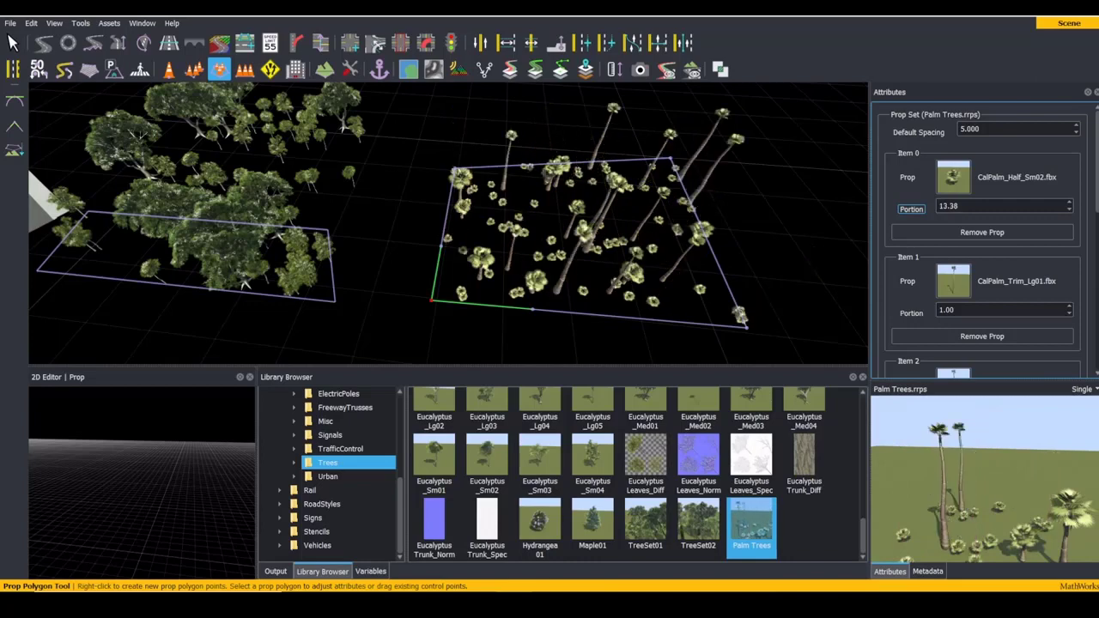
{"action": "left_click_drag", "start_coordinate": [953, 209], "coordinate": [905, 203]}
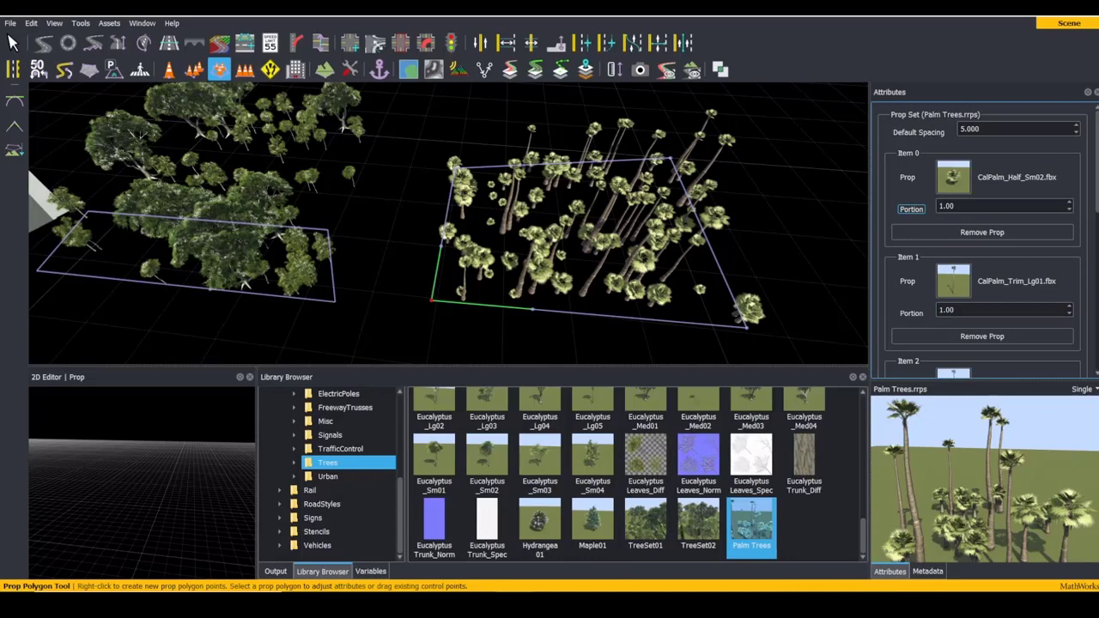
{"action": "type", "text": "0.66"}
{"action": "key", "text": "Return"}
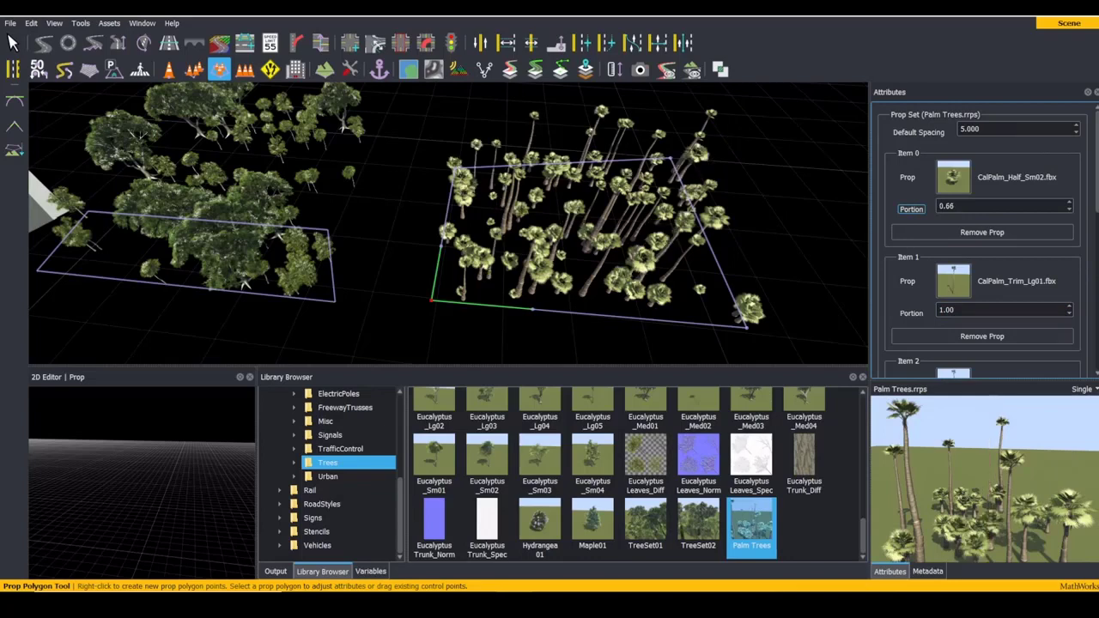
{"action": "type", "text": "0.49"}
{"action": "key", "text": "Return"}
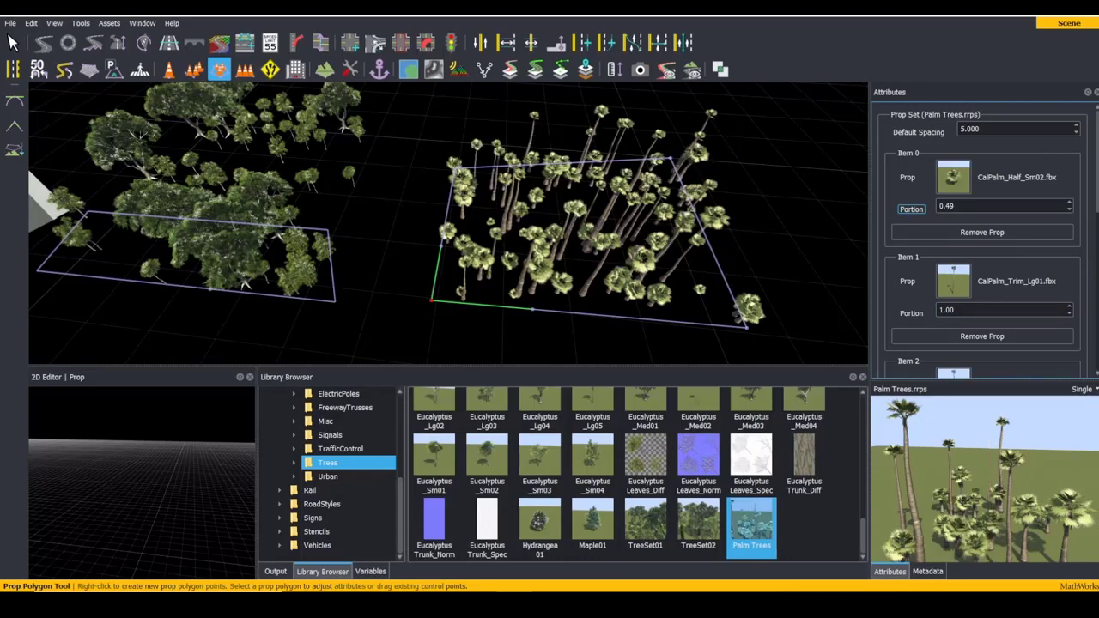
{"action": "type", "text": "0.51"}
{"action": "key", "text": "Return"}
{"action": "type", "text": "0.50"}
{"action": "key", "text": "Return"}
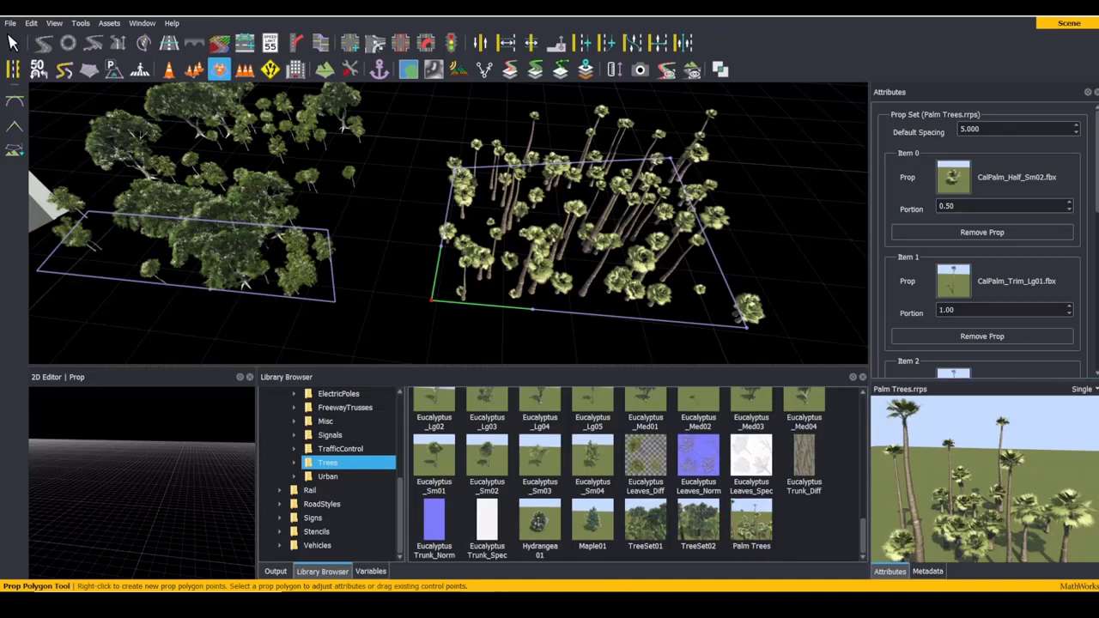
Step: Create a new Trees prop set with two prop slots holding Maple01 and Hydrangea01
{"action": "right_click", "coordinate": [808, 527]}
{"action": "mouse_move", "coordinate": [837, 403]}
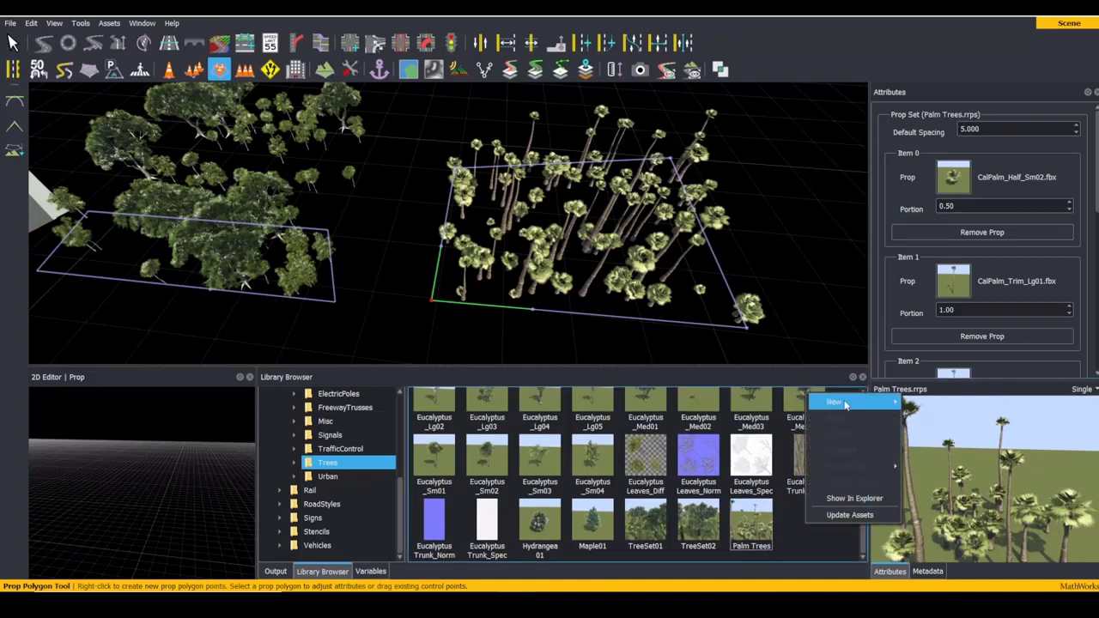
{"action": "left_click", "coordinate": [934, 436]}
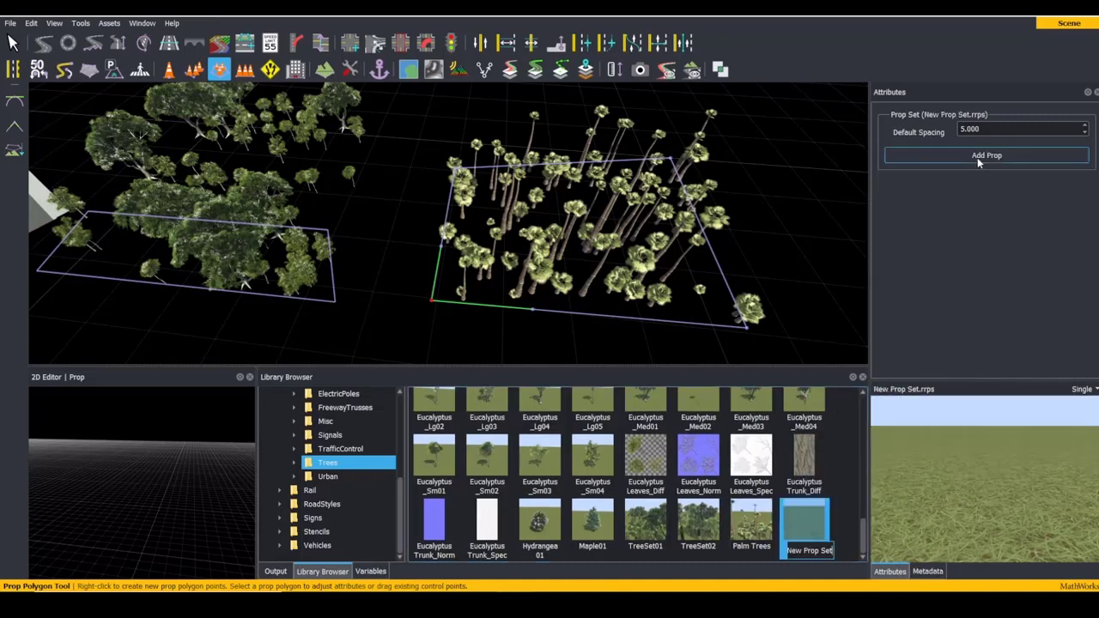
{"action": "left_click", "coordinate": [978, 156]}
{"action": "left_click", "coordinate": [966, 261]}
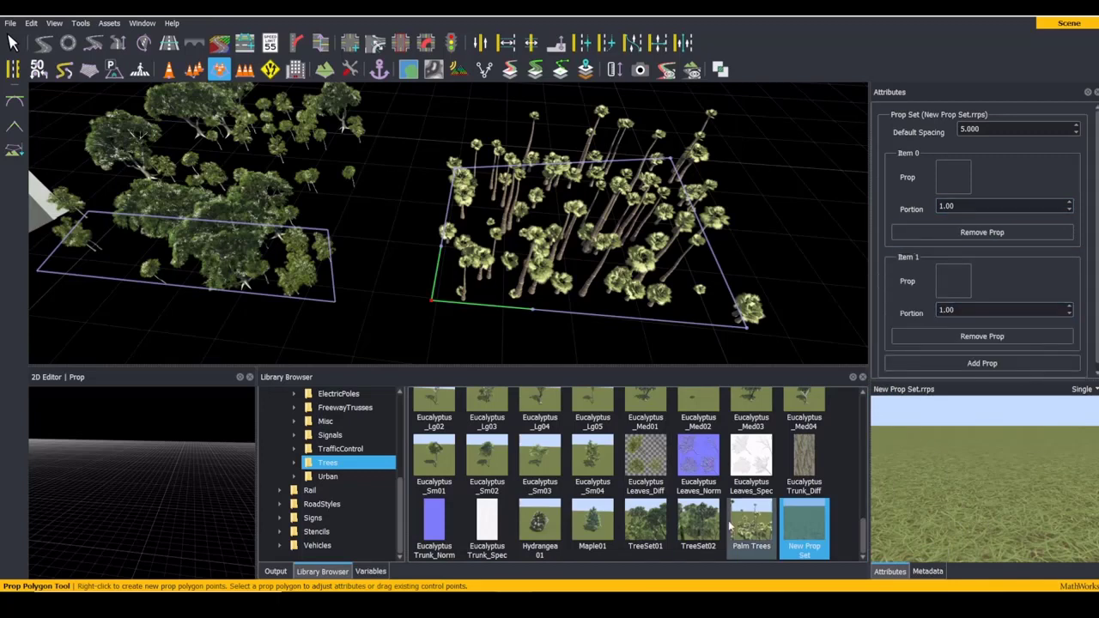
{"action": "left_click_drag", "start_coordinate": [594, 525], "coordinate": [953, 177]}
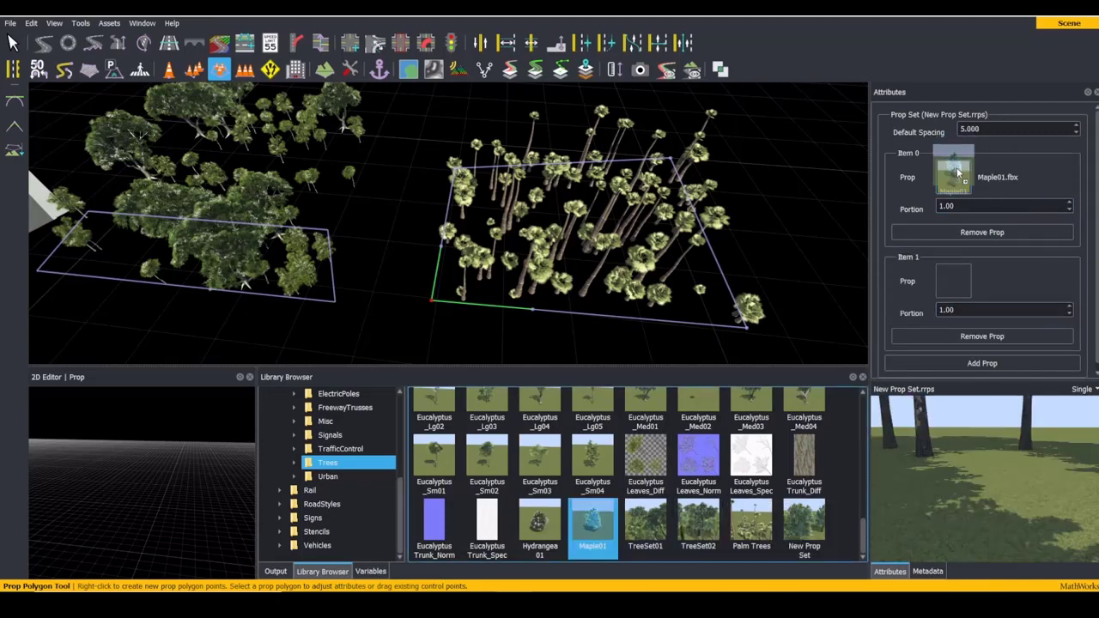
{"action": "left_click_drag", "start_coordinate": [539, 525], "coordinate": [955, 280]}
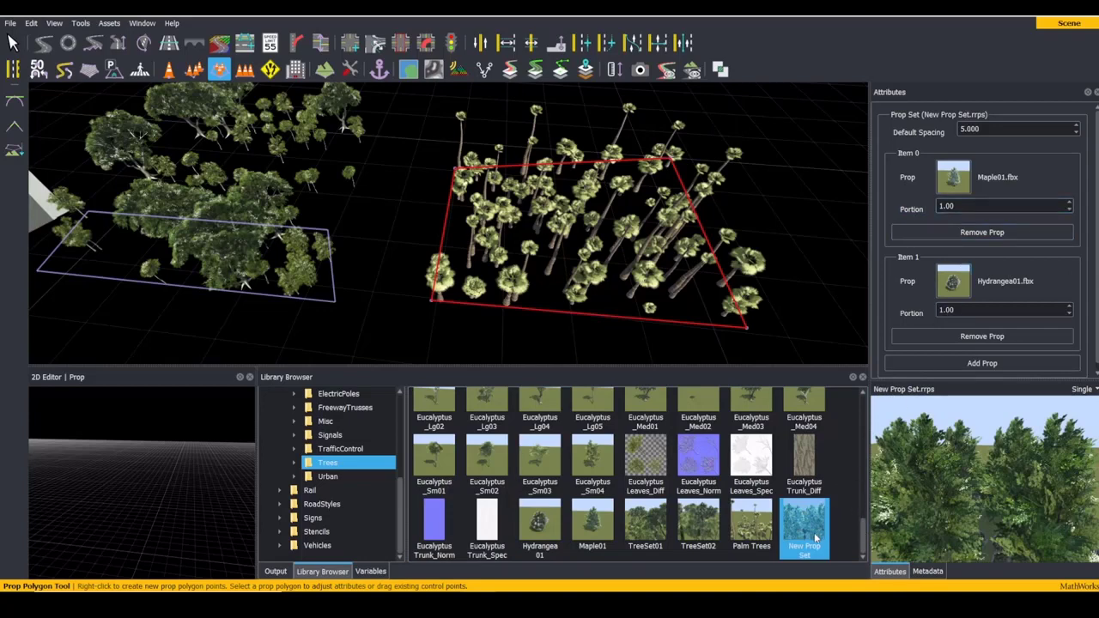
Step: Assign New Prop Set to the palm polygon and zoom in to view the maples and hydrangeas
{"action": "left_click_drag", "start_coordinate": [814, 532], "coordinate": [687, 275]}
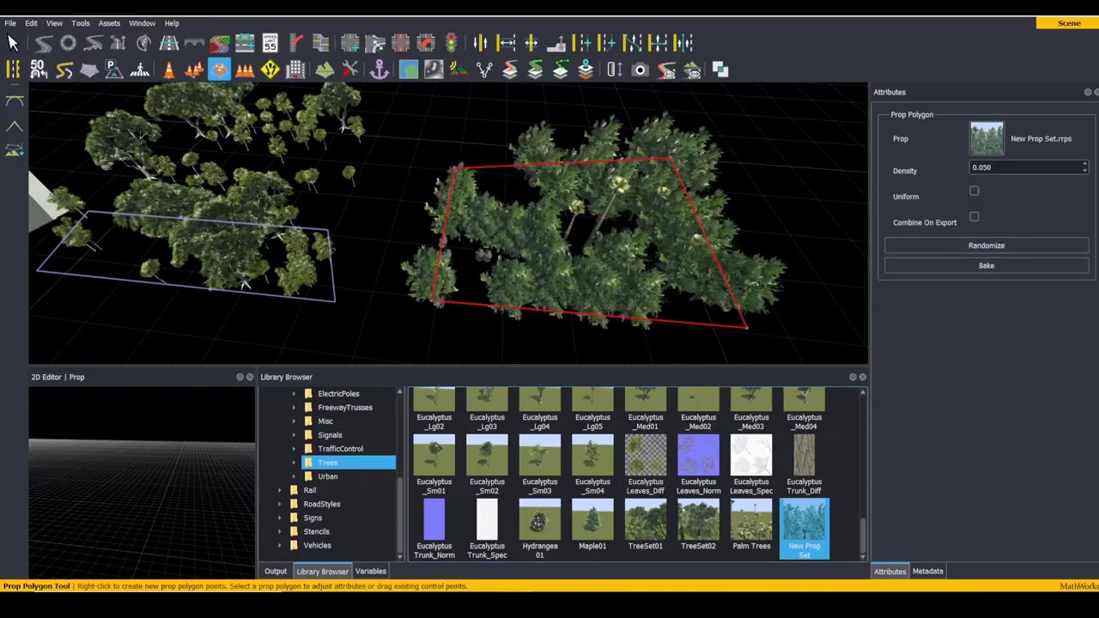
{"action": "right_click_drag", "start_coordinate": [687, 275], "coordinate": [686, 214]}
{"action": "scroll", "coordinate": [686, 266], "scroll_direction": "up", "scroll_amount": 3}
{"action": "scroll", "coordinate": [687, 268], "scroll_direction": "up", "scroll_amount": 2}
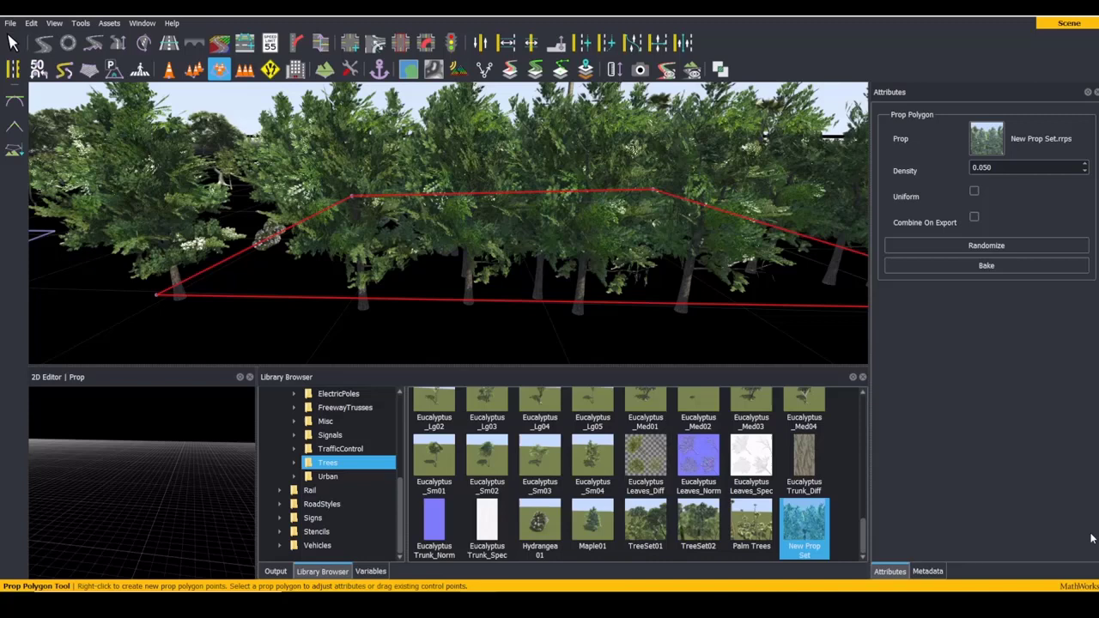
{"action": "left_click", "coordinate": [800, 542]}
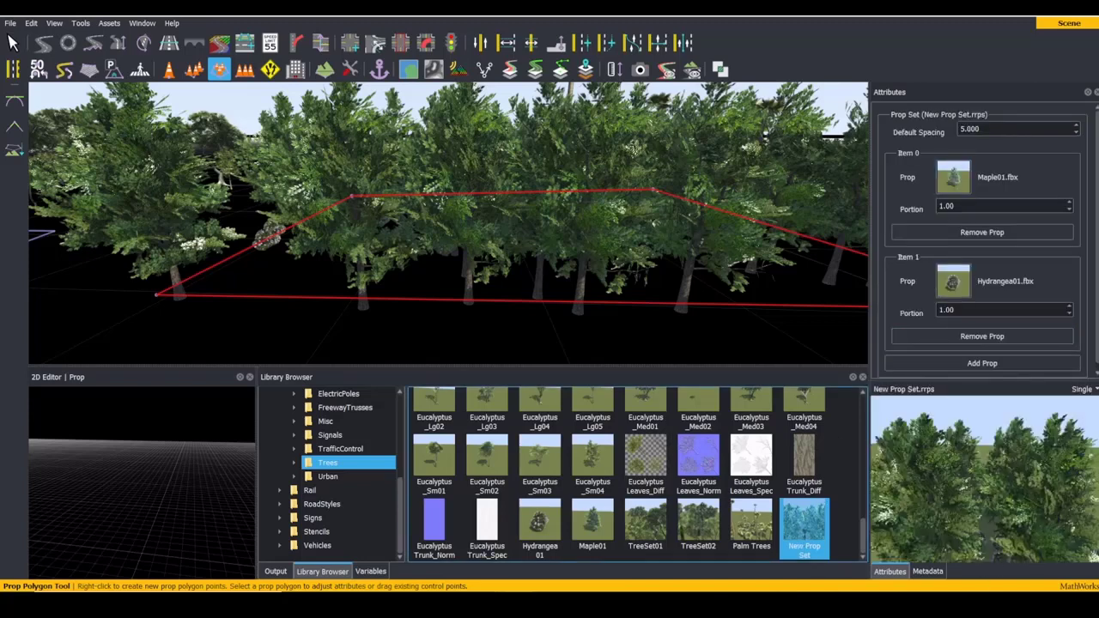
Step: Try prop portions: Hydrangea01 at 2 then back to 1.00, Maple01 at 0.50
{"action": "left_click_drag", "start_coordinate": [996, 314], "coordinate": [930, 315]}
{"action": "type", "text": "2"}
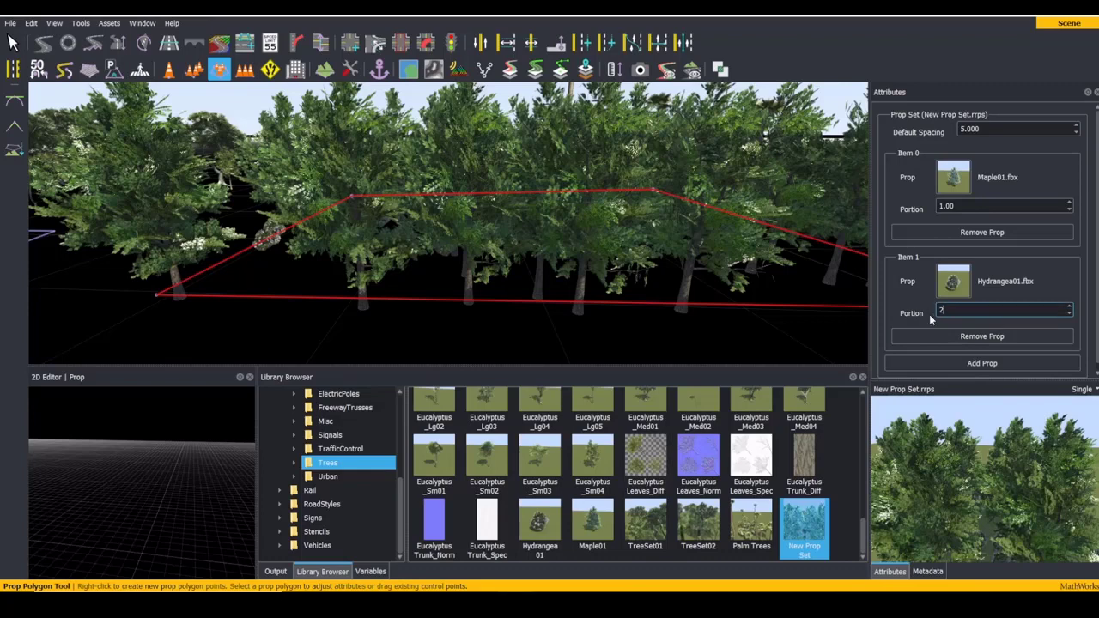
{"action": "key", "text": "Return"}
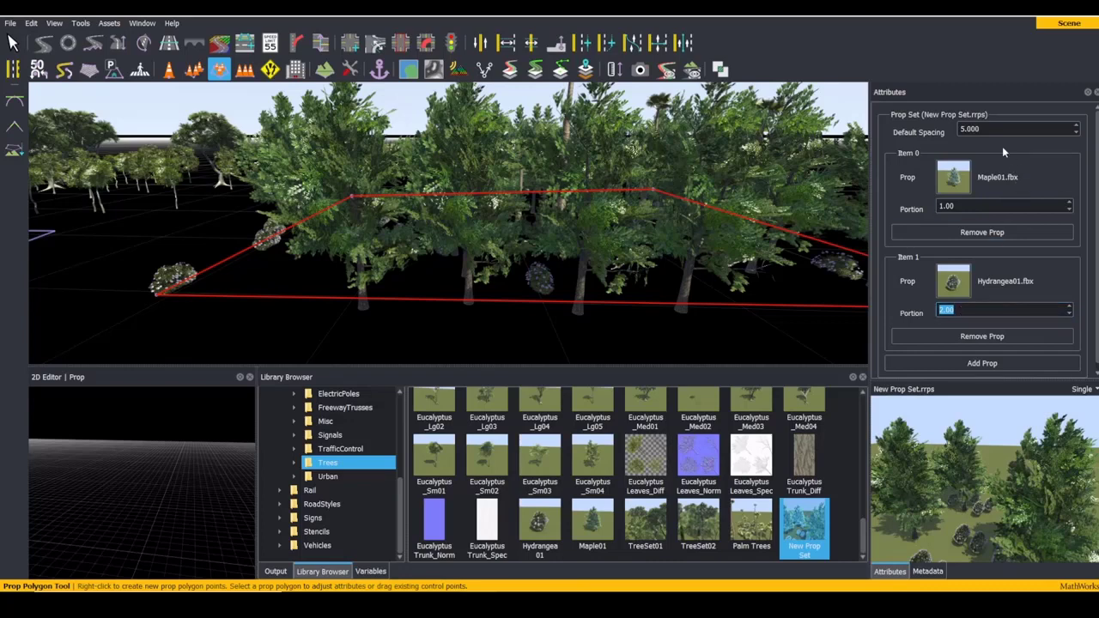
{"action": "type", "text": "1"}
{"action": "key", "text": "Return"}
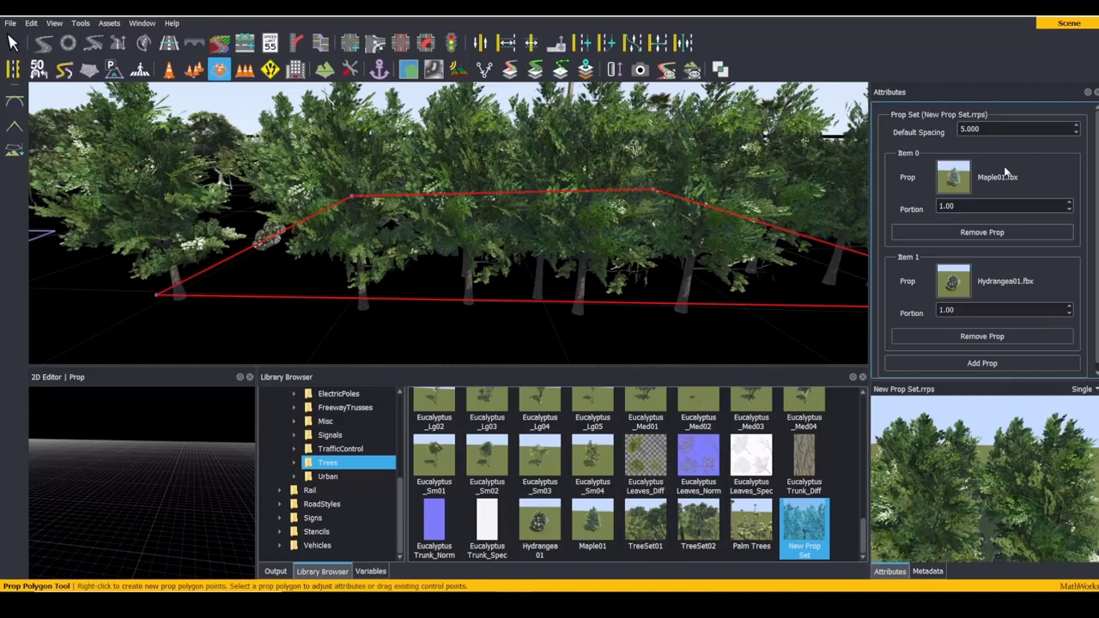
{"action": "double_click", "coordinate": [990, 208]}
{"action": "type", "text": "."}
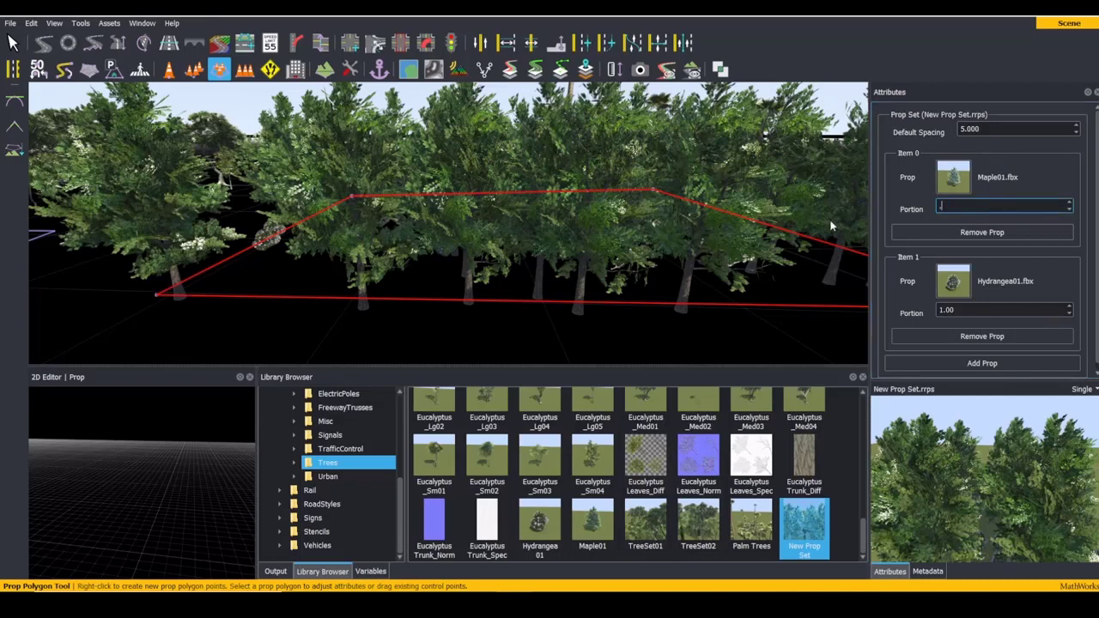
{"action": "type", "text": "5"}
{"action": "key", "text": "Return"}
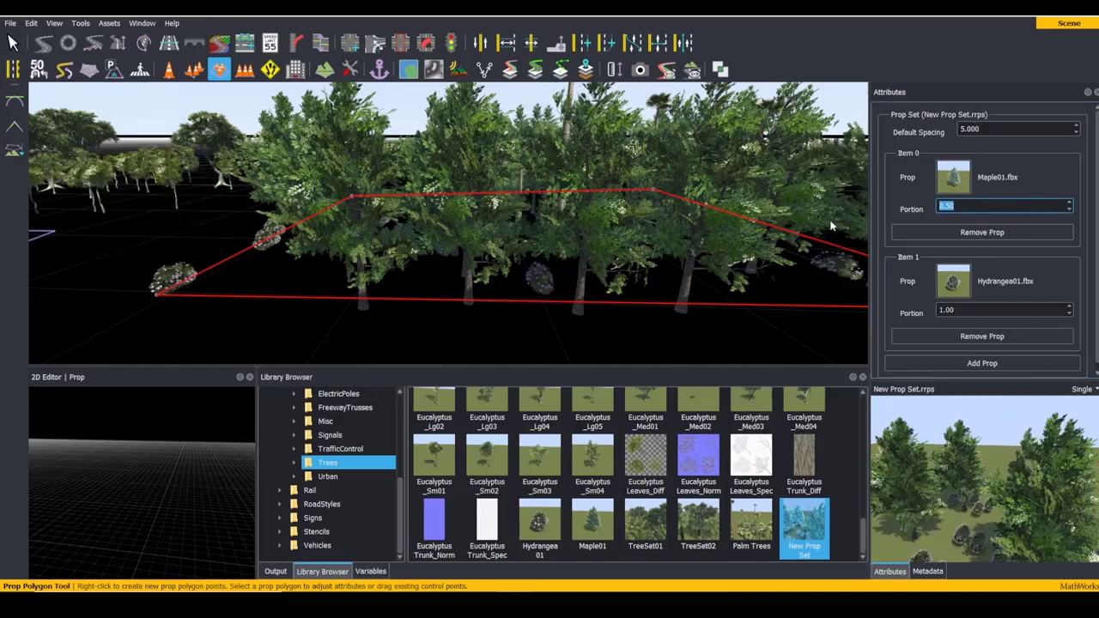
Step: Set Maple01's portion back to 1.00 and Hydrangea01's portion to 2.00
{"action": "right_click_drag", "start_coordinate": [730, 215], "coordinate": [729, 214]}
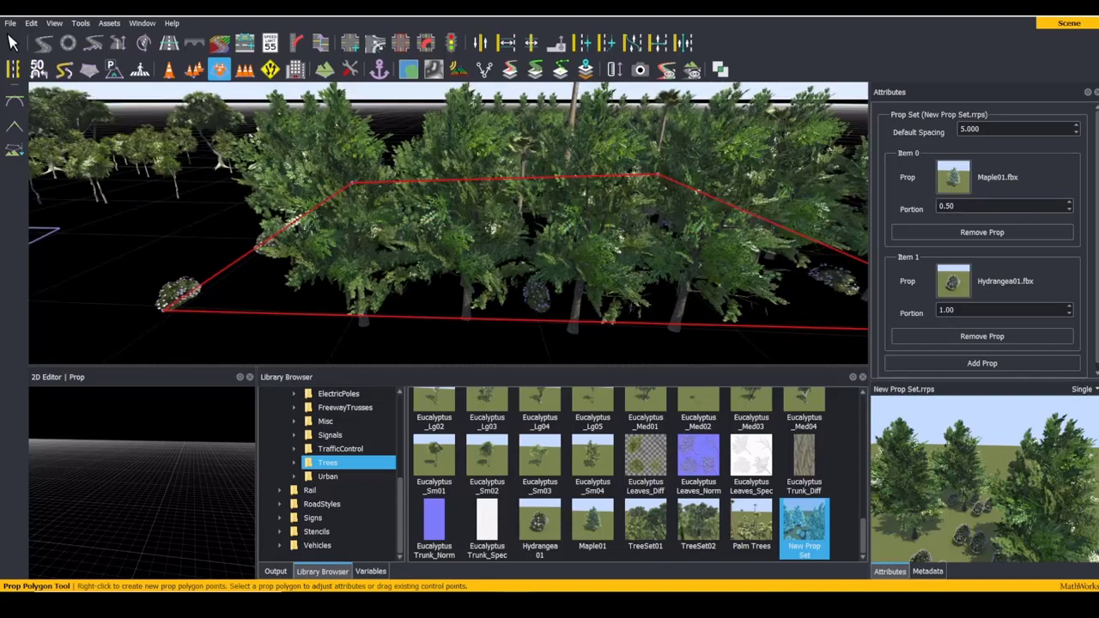
{"action": "double_click", "coordinate": [968, 206]}
{"action": "type", "text": "1"}
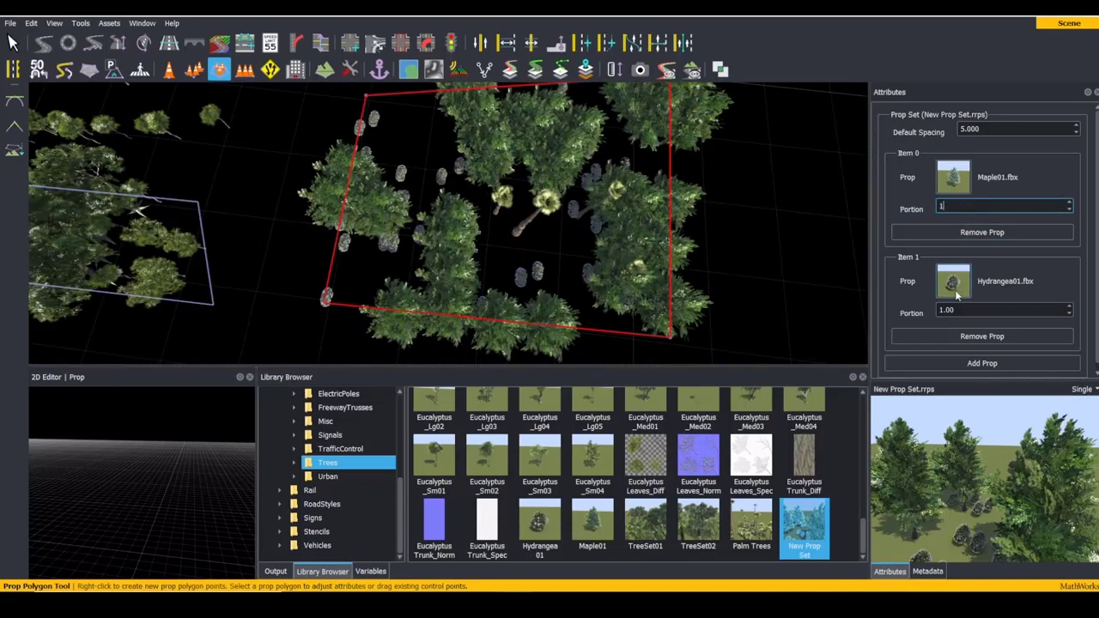
{"action": "key", "text": "Tab"}
{"action": "type", "text": "2"}
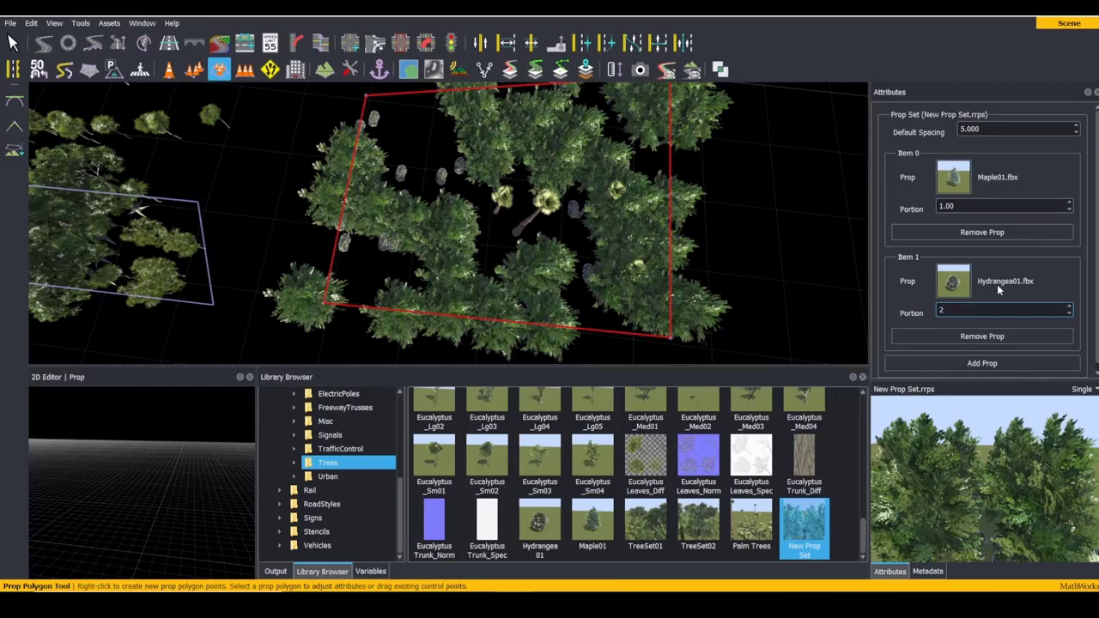
{"action": "key", "text": "Return"}
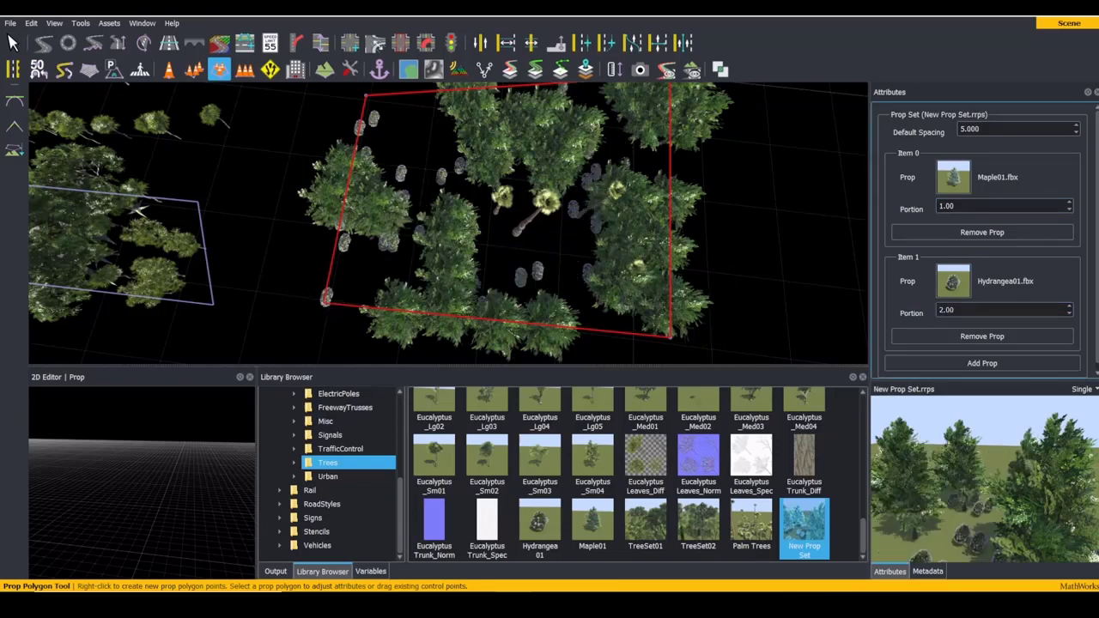